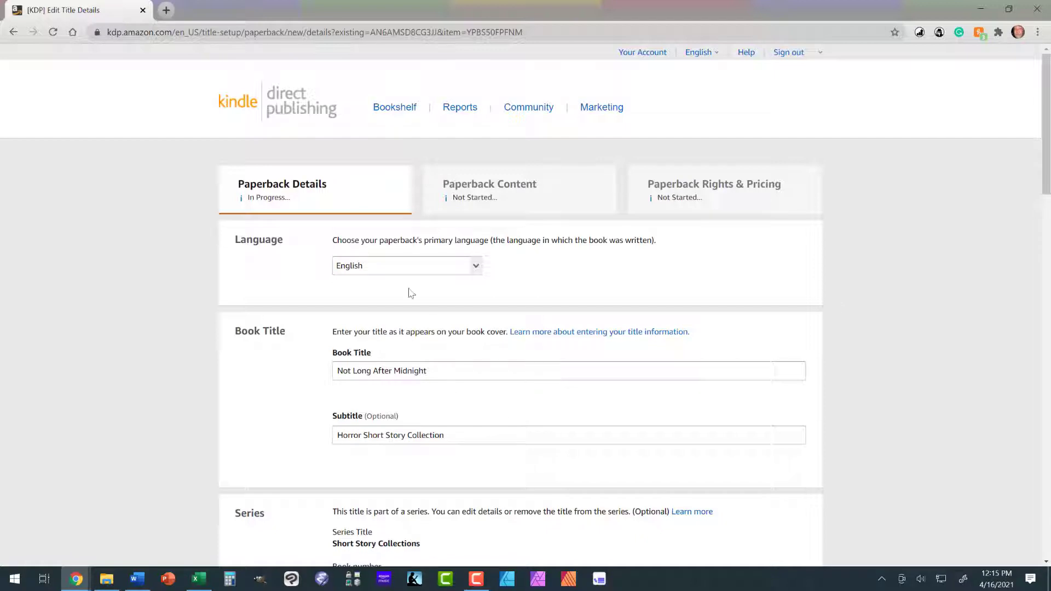
Review the prefilled paperback details through to the adult content section, then save them and continue to the paperback content.
scroll(427, 439, down, 5)
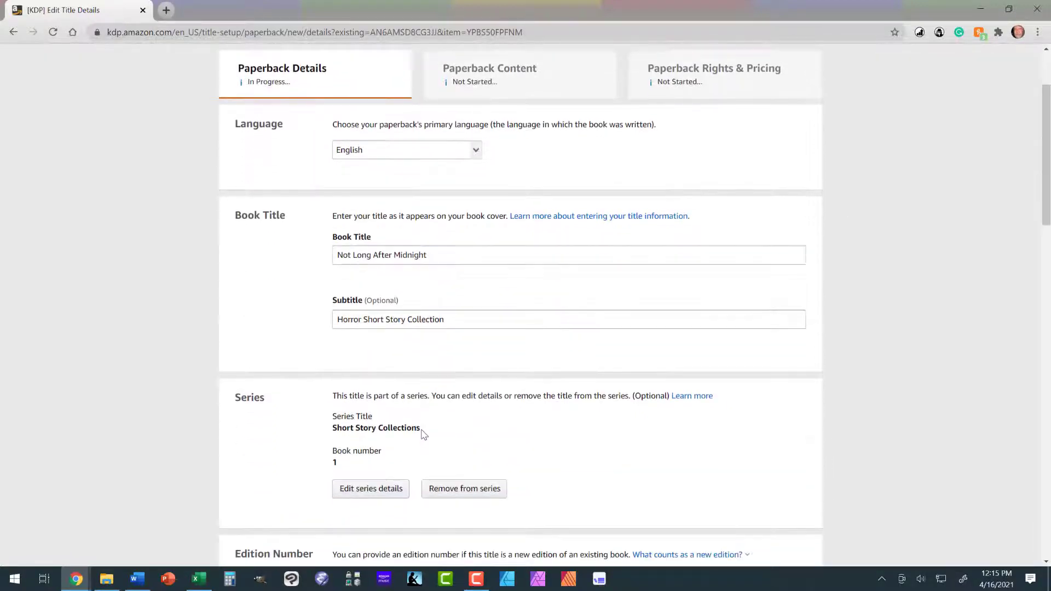
scroll(420, 440, down, 4)
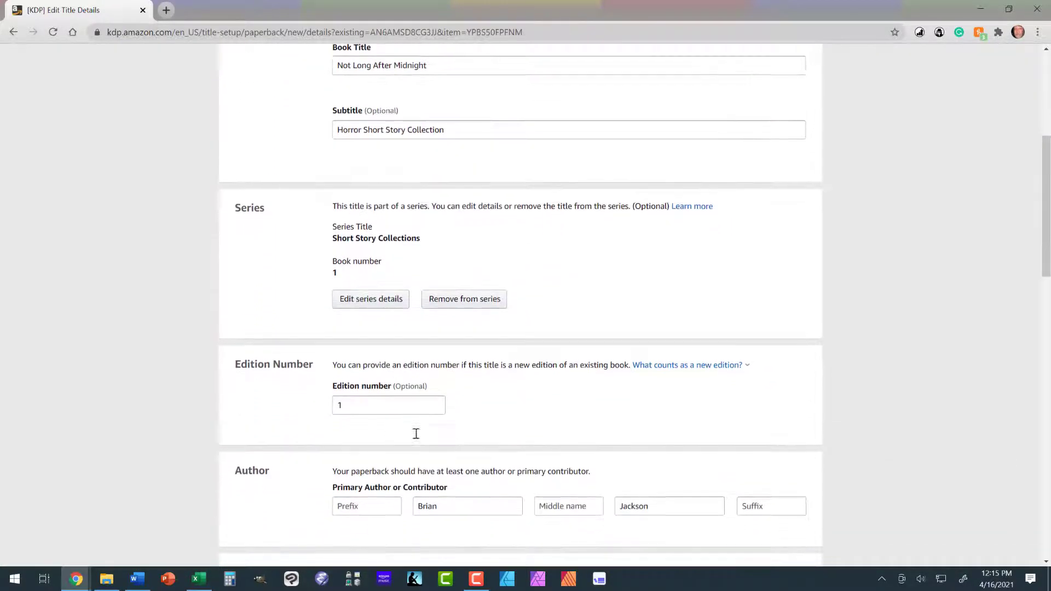
scroll(408, 423, down, 5)
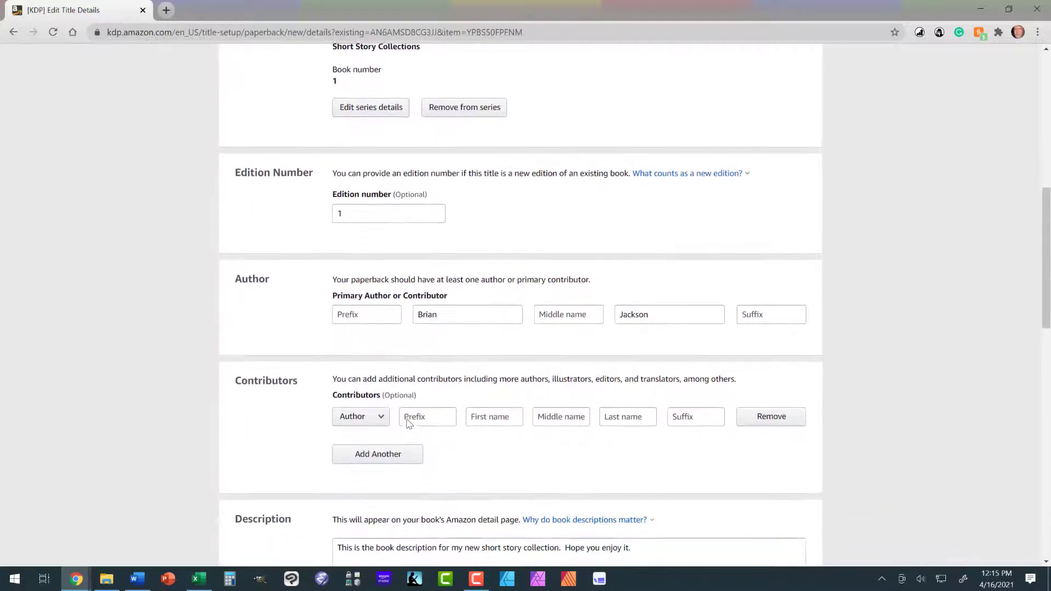
scroll(408, 423, down, 5)
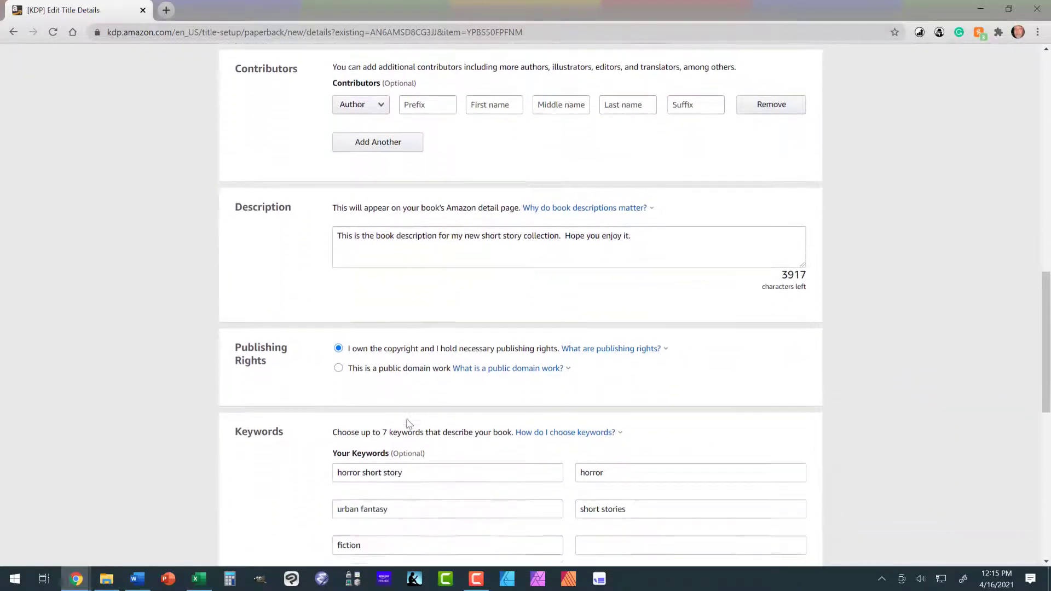
scroll(407, 423, down, 5)
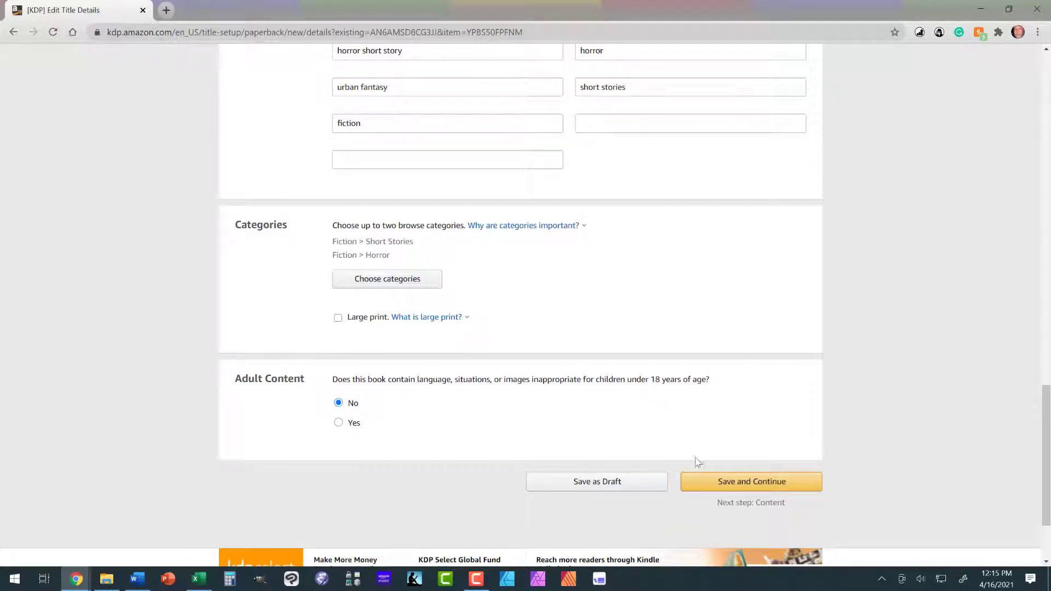
click(708, 484)
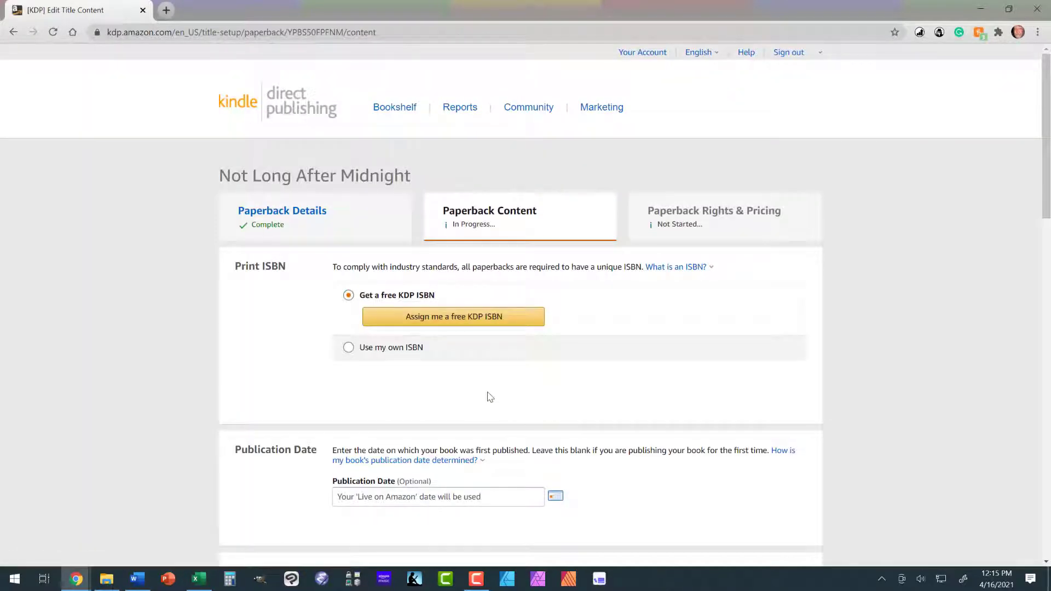
Assign a free KDP ISBN to the paperback and confirm the assignment.
click(448, 319)
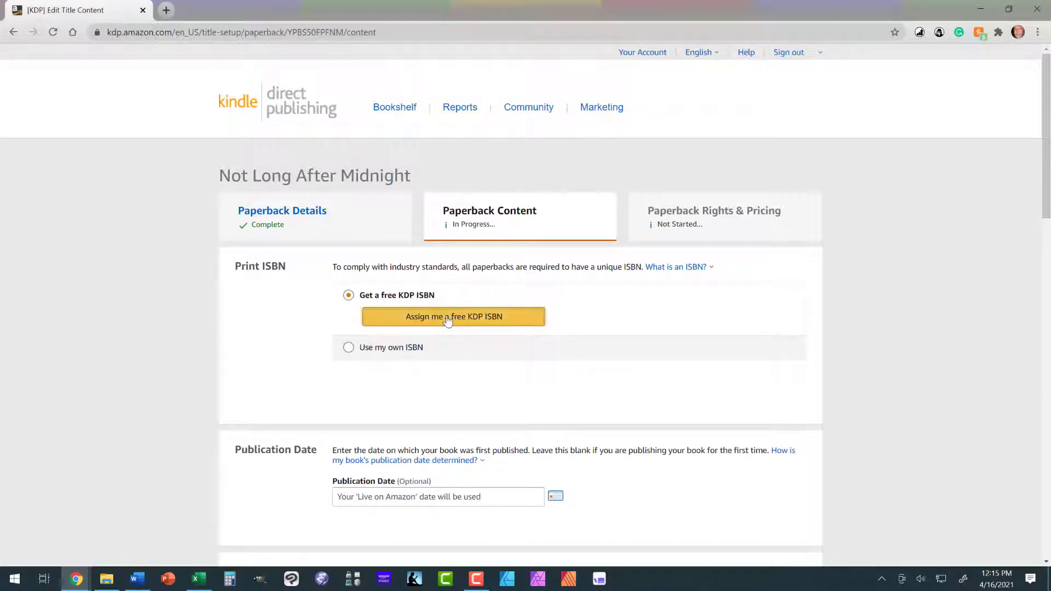
click(800, 333)
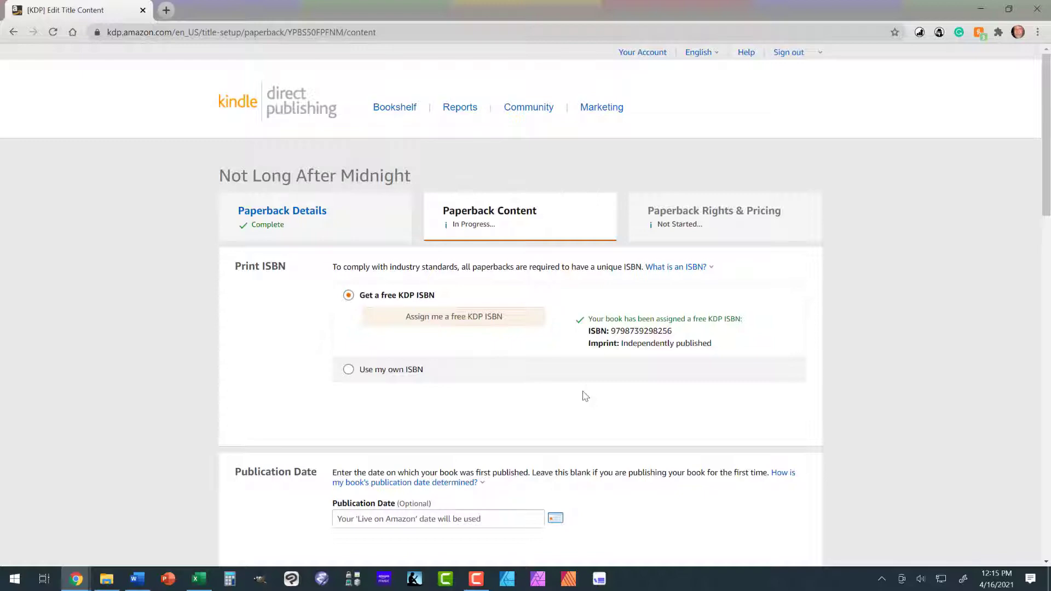
Upload notLongAfterMidnight-traditional.docx from the Not Long After Midnight folder in Documents as the paperback manuscript.
scroll(586, 397, down, 3)
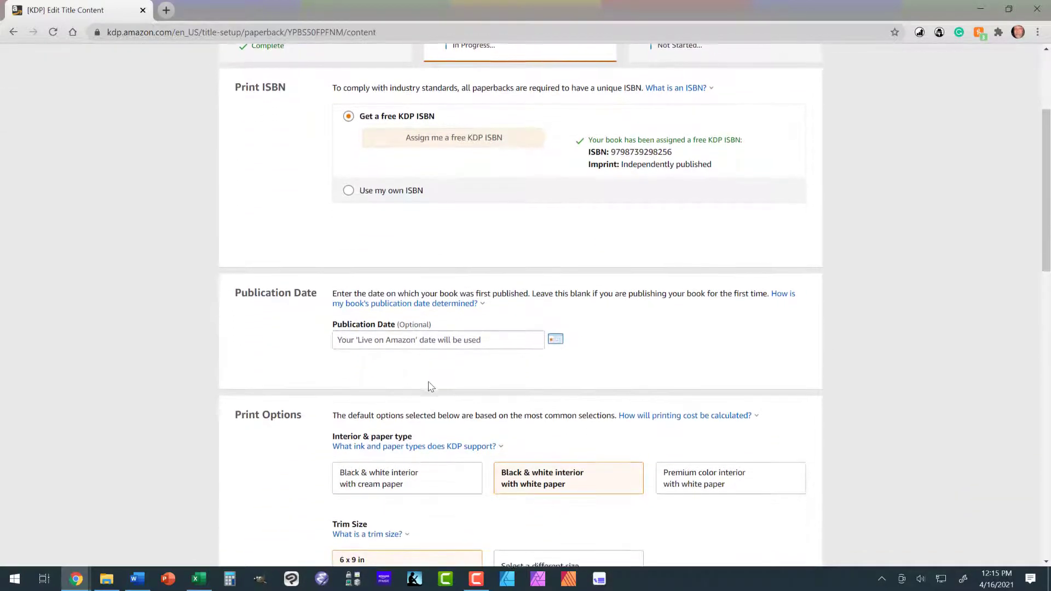
scroll(431, 387, down, 8)
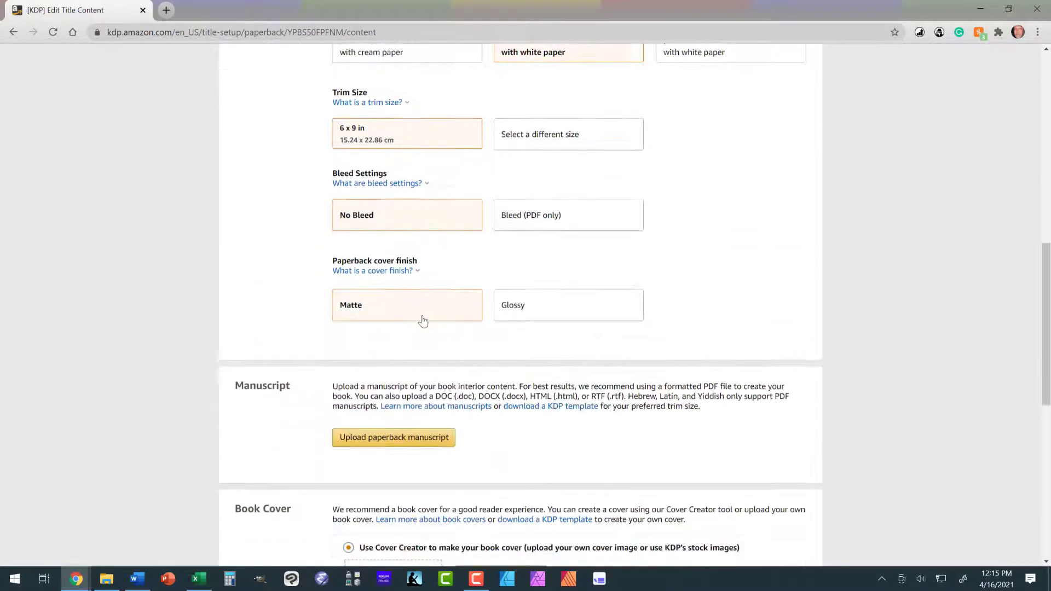
scroll(424, 321, down, 3)
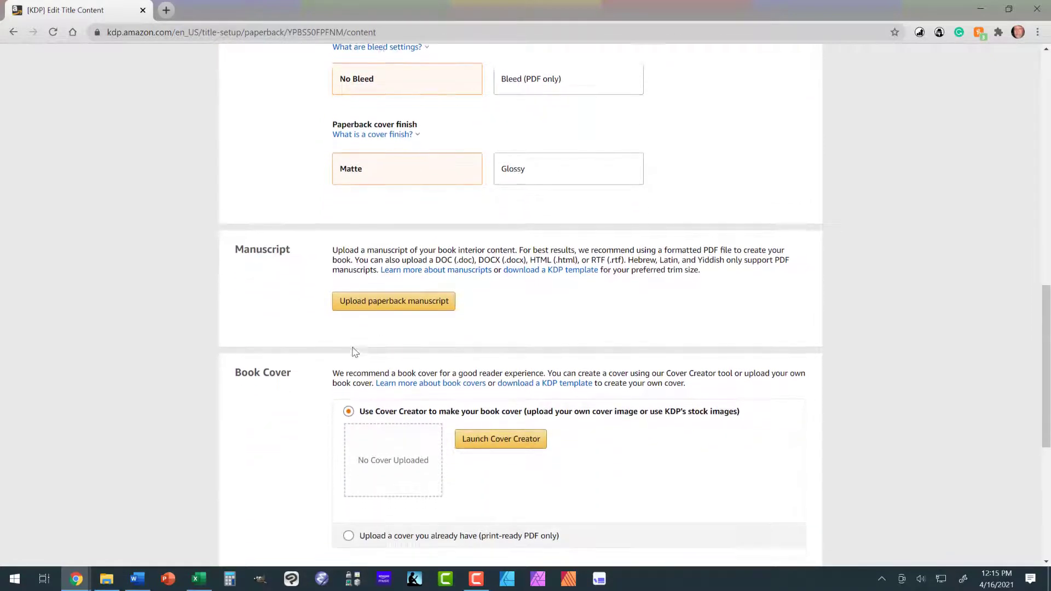
scroll(355, 351, down, 2)
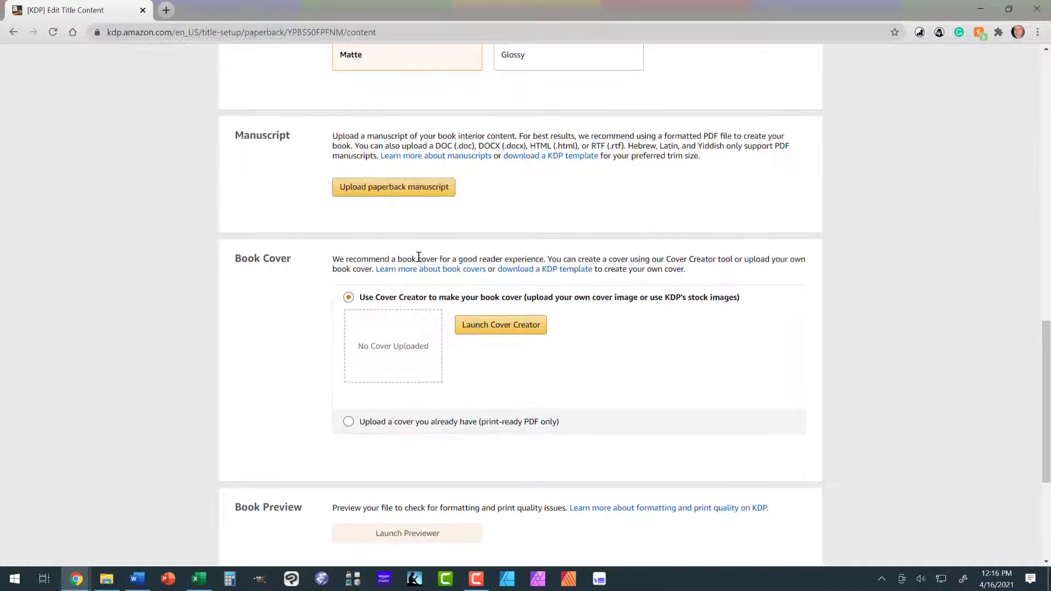
click(426, 187)
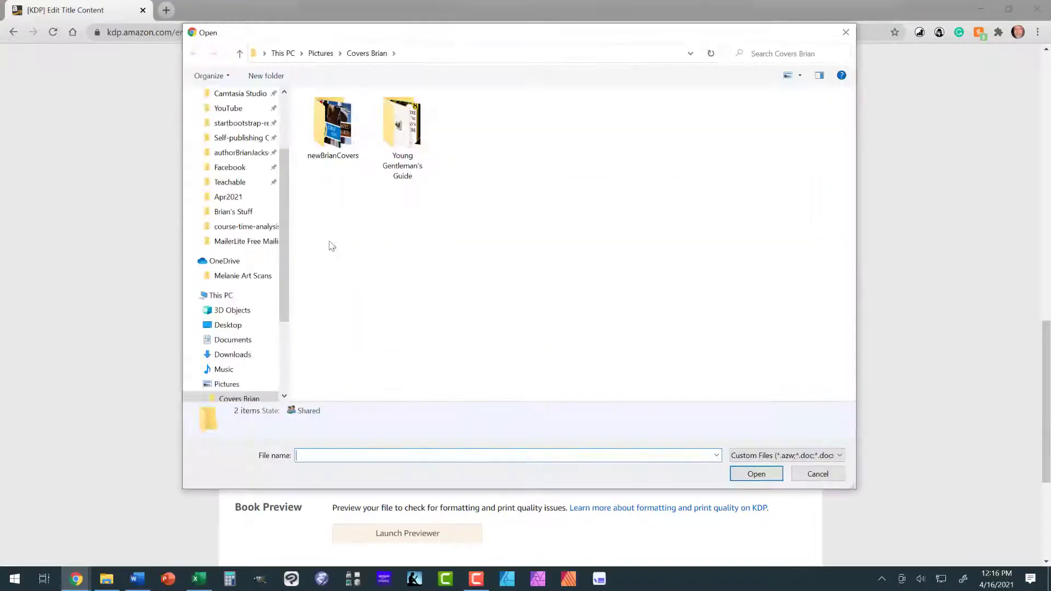
scroll(283, 262, up, 2)
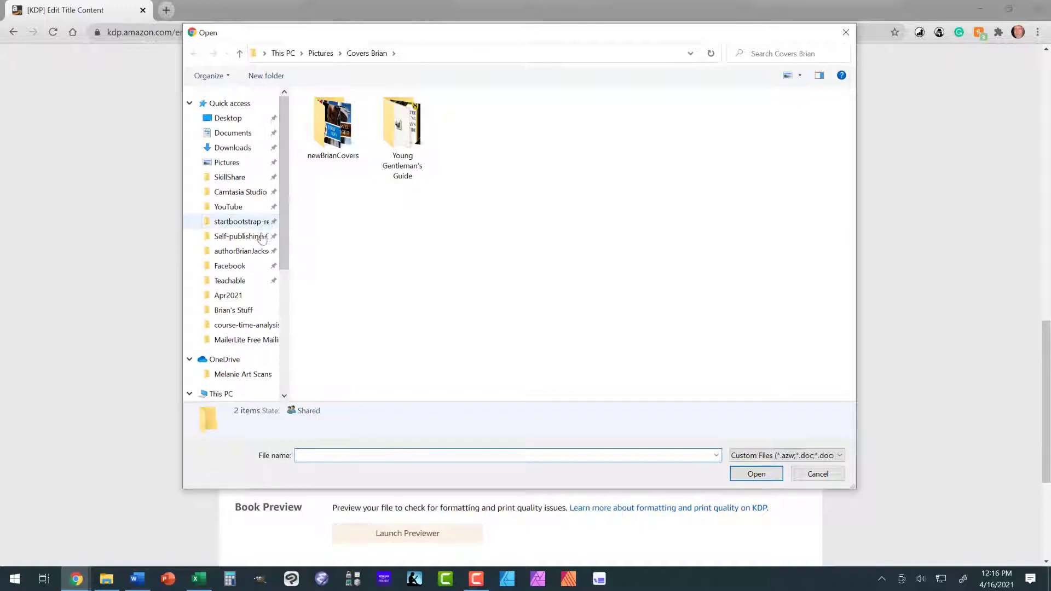
click(231, 133)
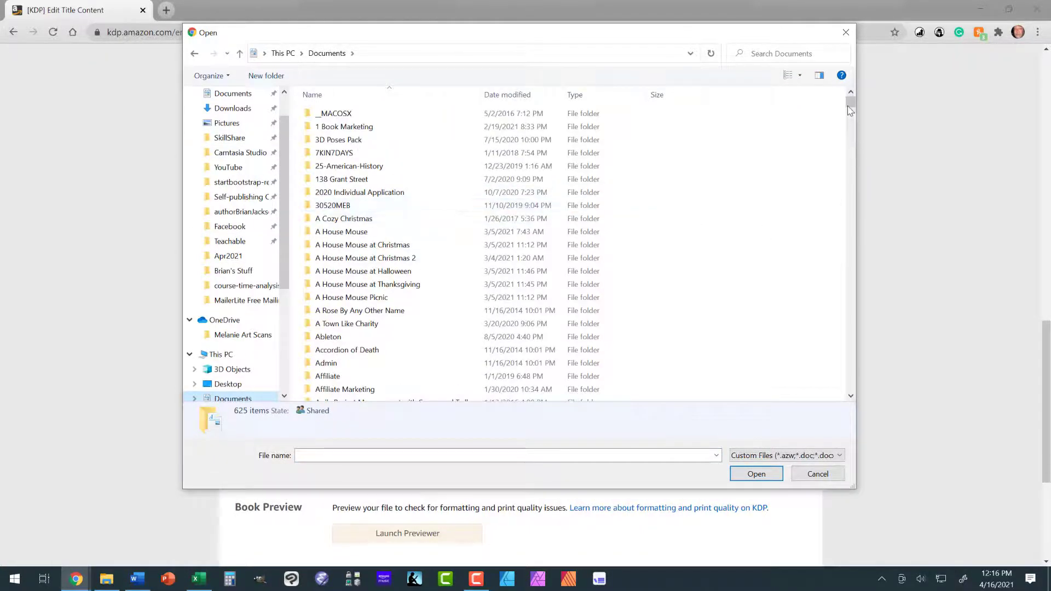
drag(851, 105, 837, 226)
double_click(364, 198)
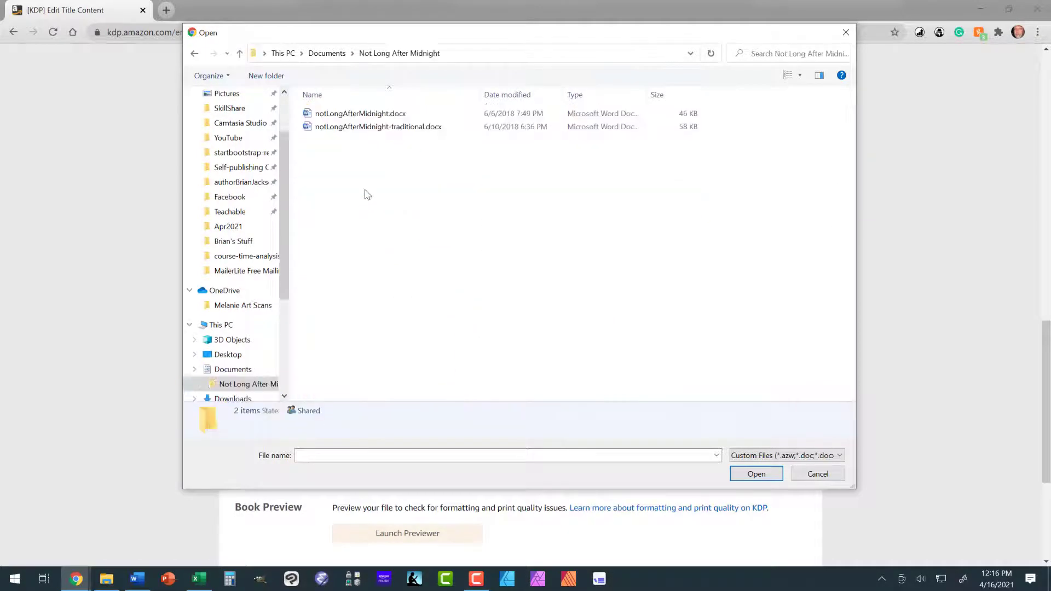
click(378, 127)
double_click(381, 128)
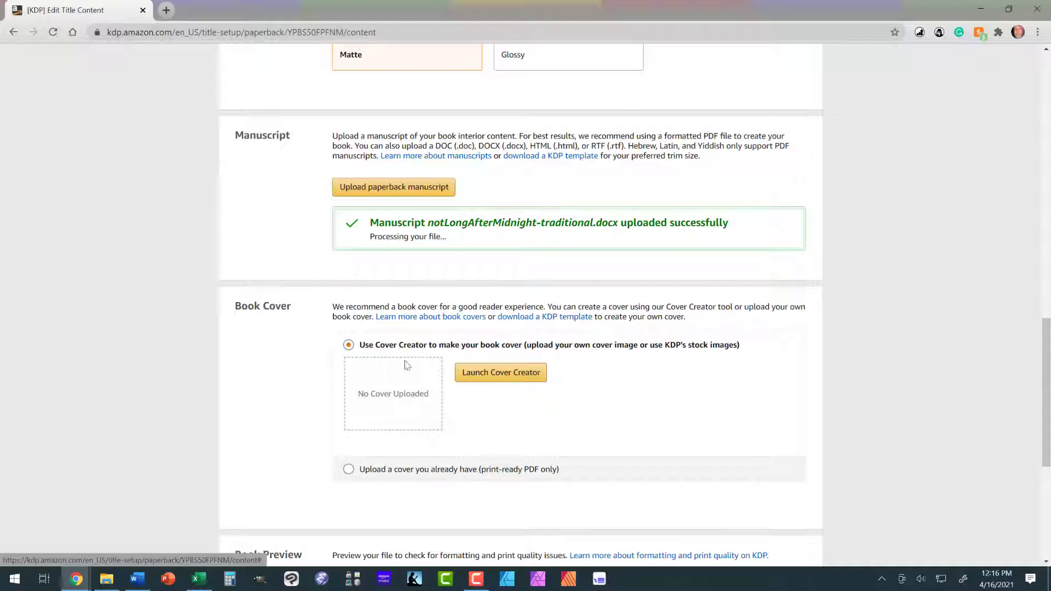
Launch Cover Creator, skip the initial image selection, and choose the first design, meant for use with a front cover image.
click(479, 372)
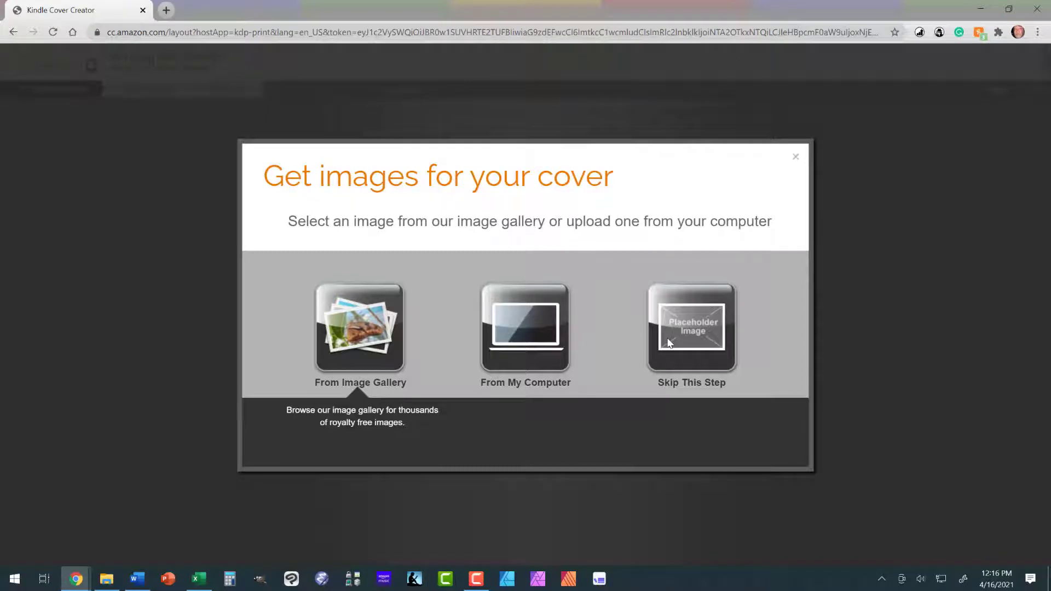
click(675, 352)
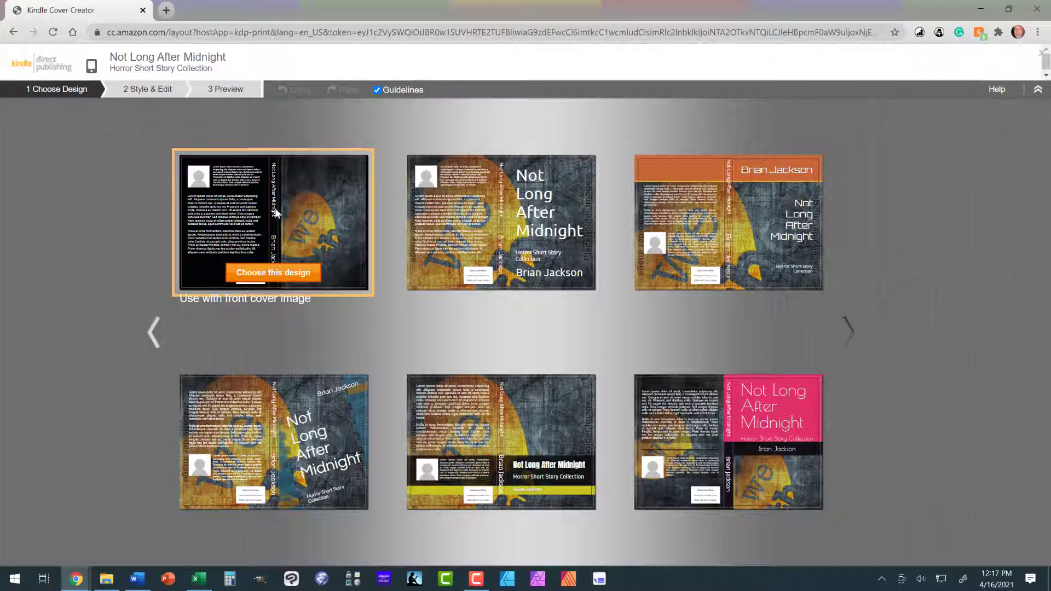
click(265, 276)
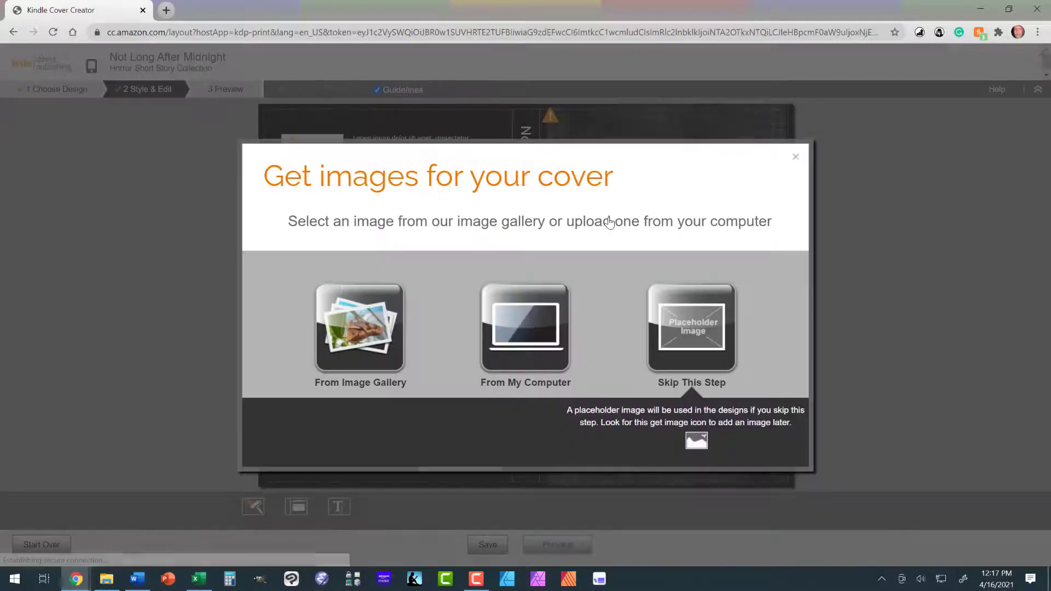
Upload Not Long.png as the front cover image, scale it to about 27%, and move it slightly closer to the spine.
click(519, 315)
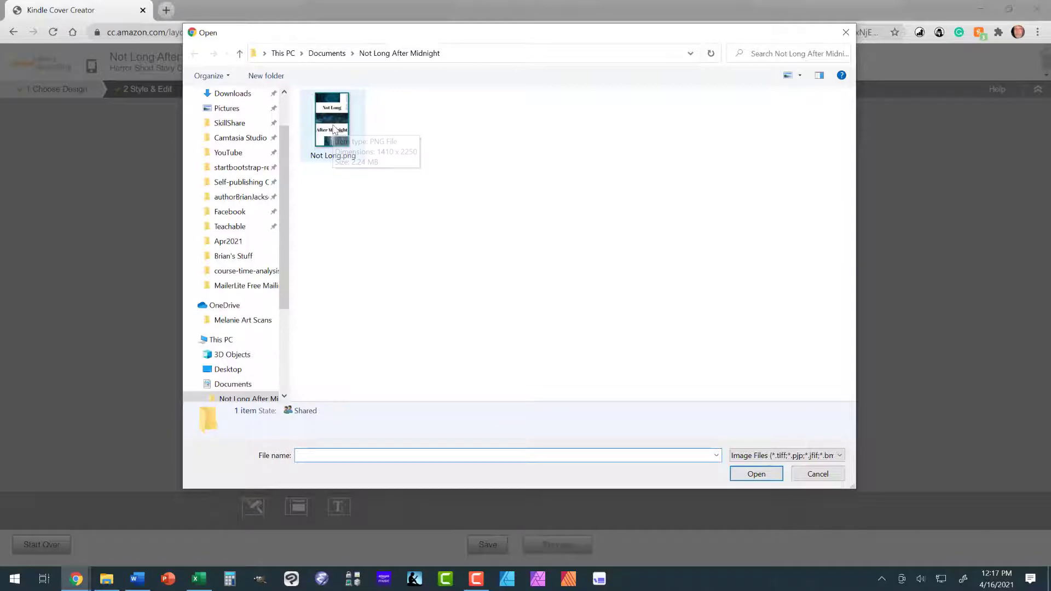
double_click(333, 128)
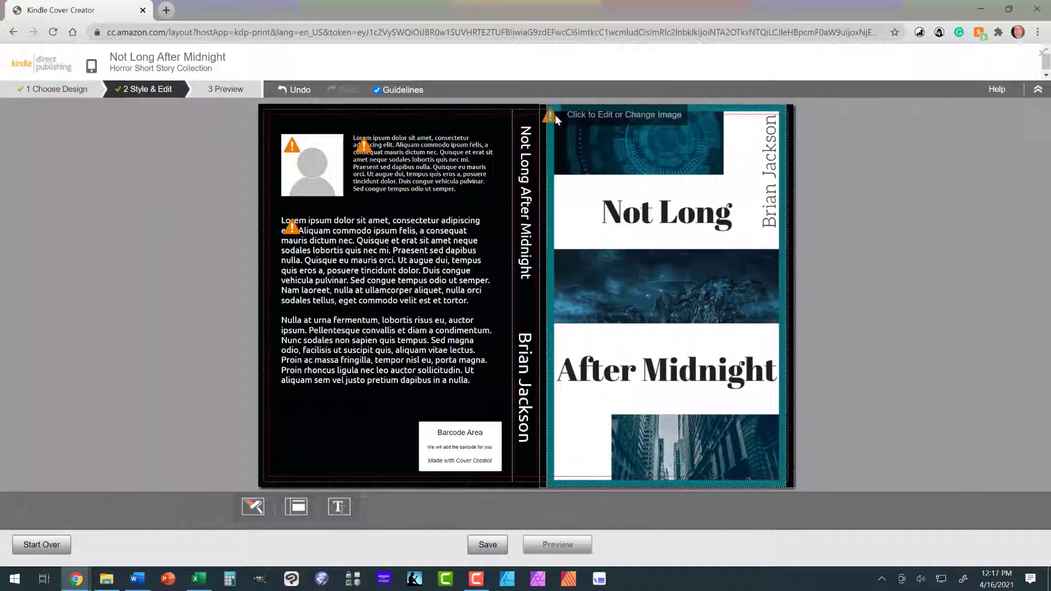
click(591, 192)
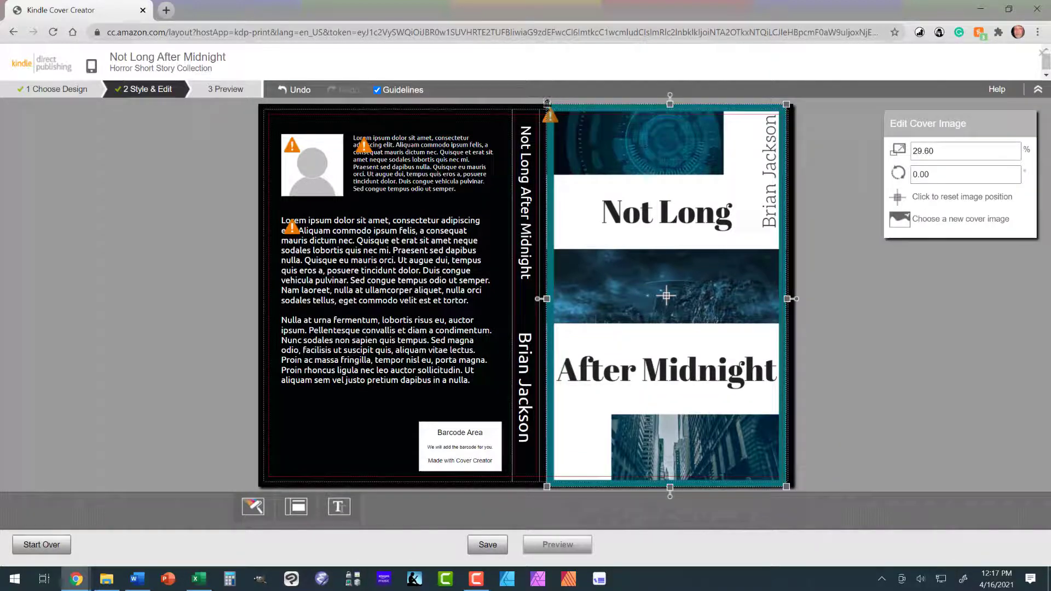
drag(547, 104, 558, 121)
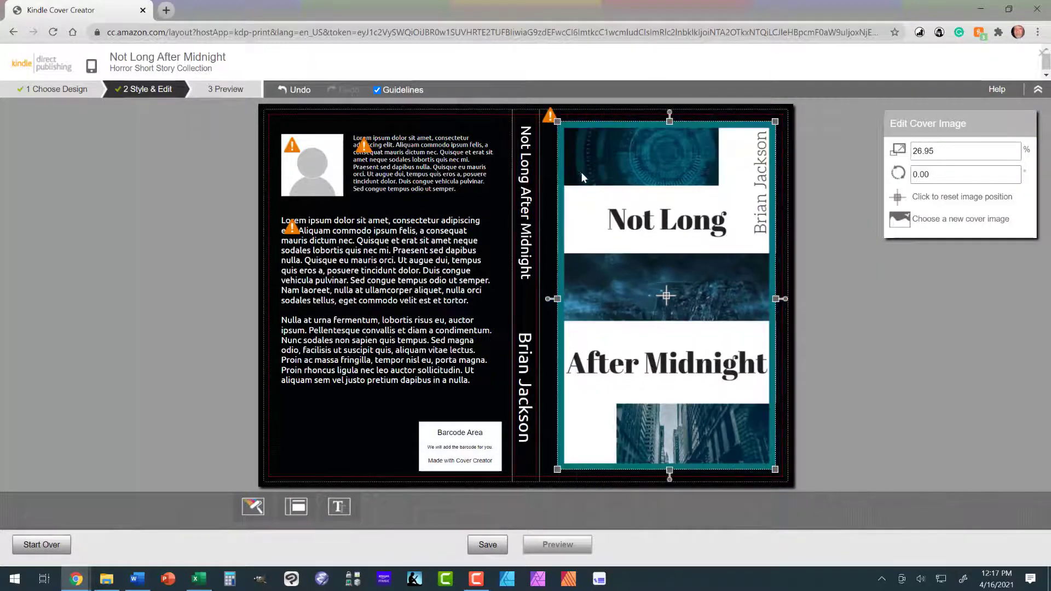
drag(583, 177, 566, 169)
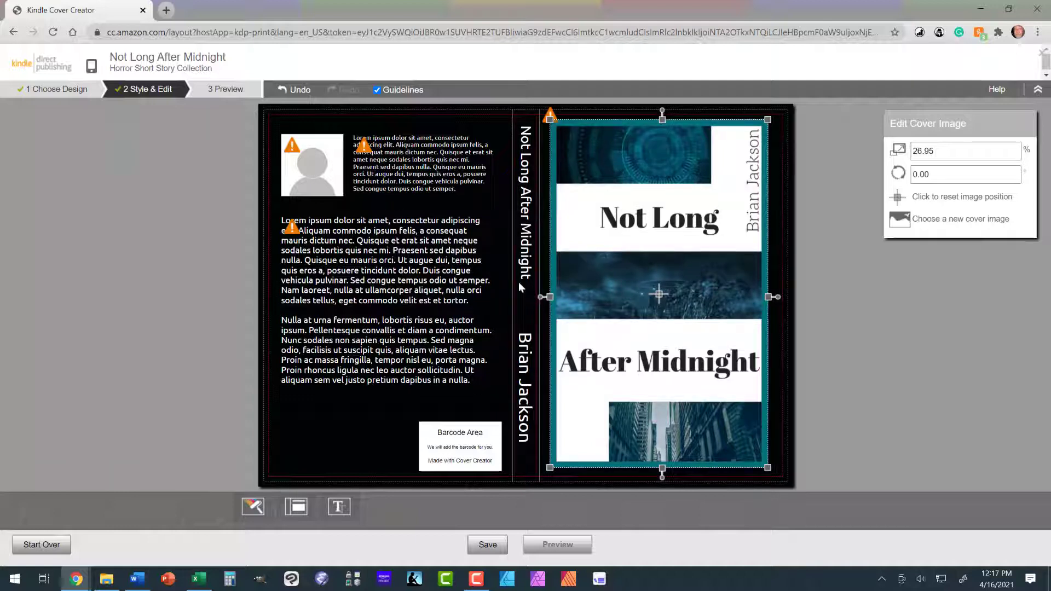
click(410, 157)
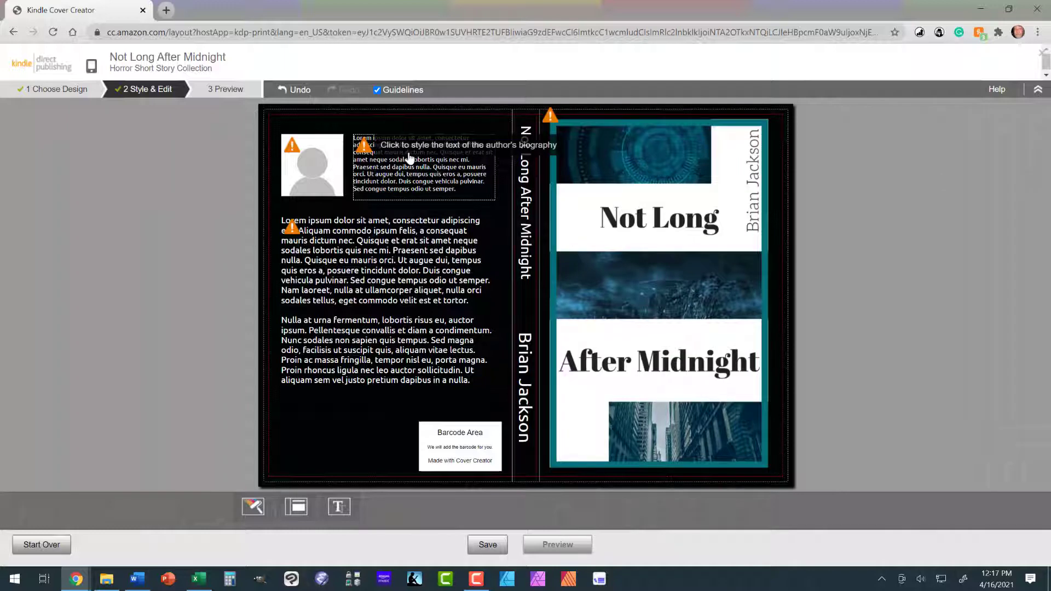
Replace the author photo placeholder on the back cover with the author's portrait from a subfolder of Pictures.
click(328, 173)
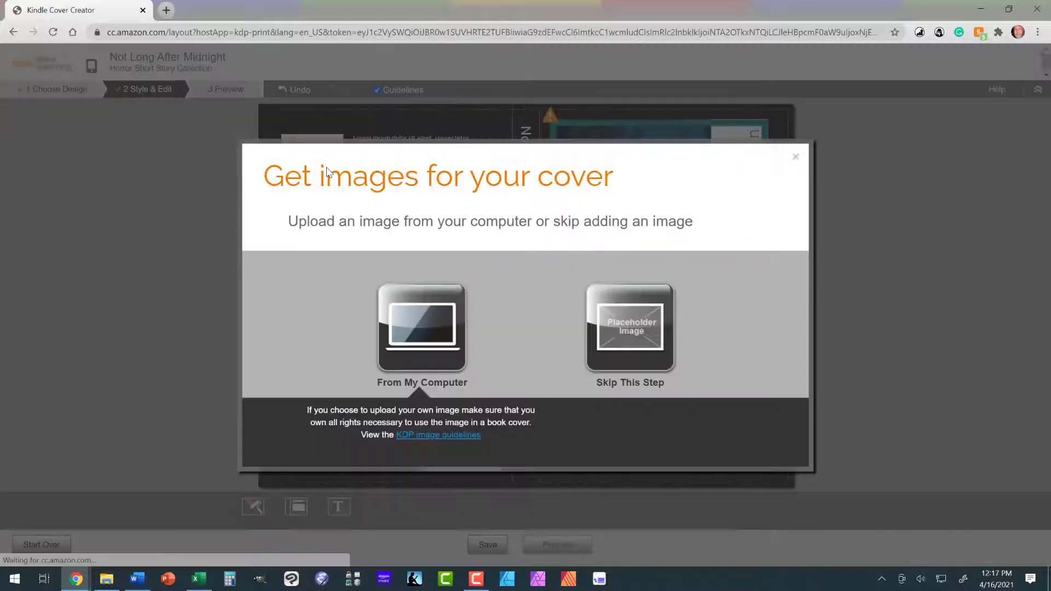
click(443, 328)
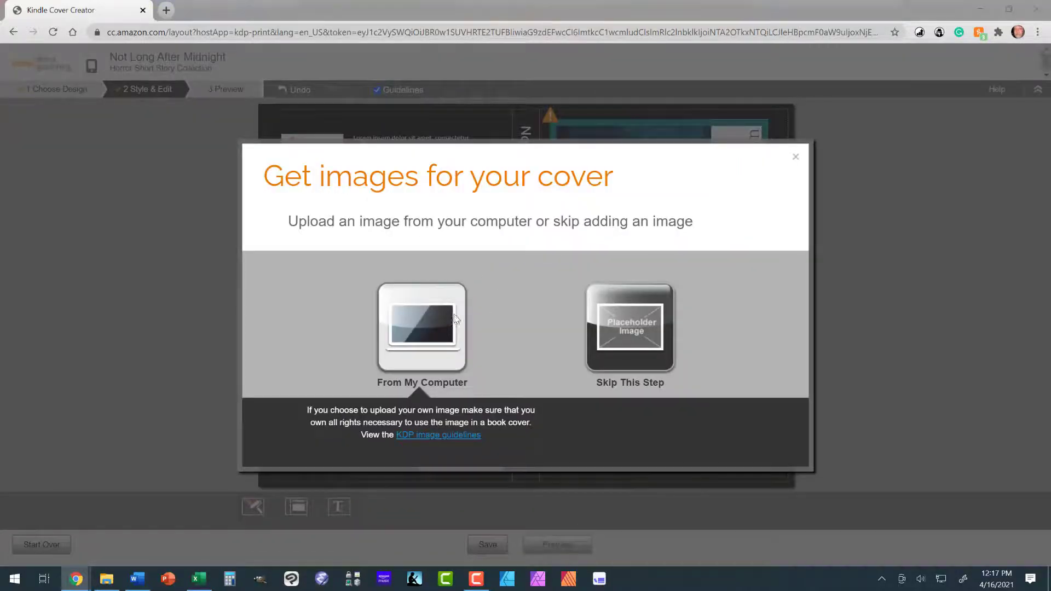
scroll(284, 239, up, 3)
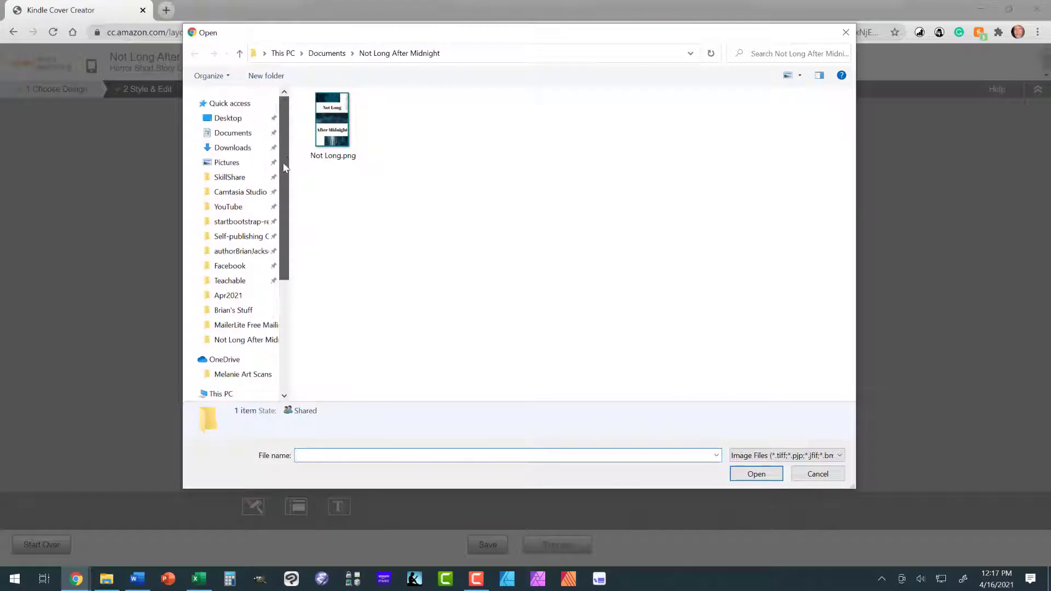
click(226, 162)
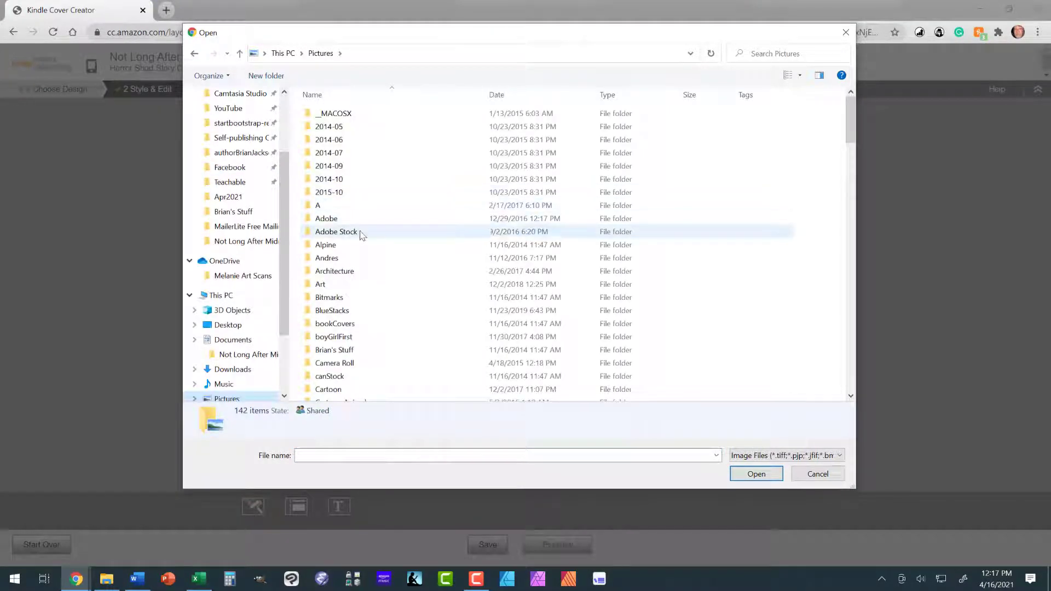
click(349, 348)
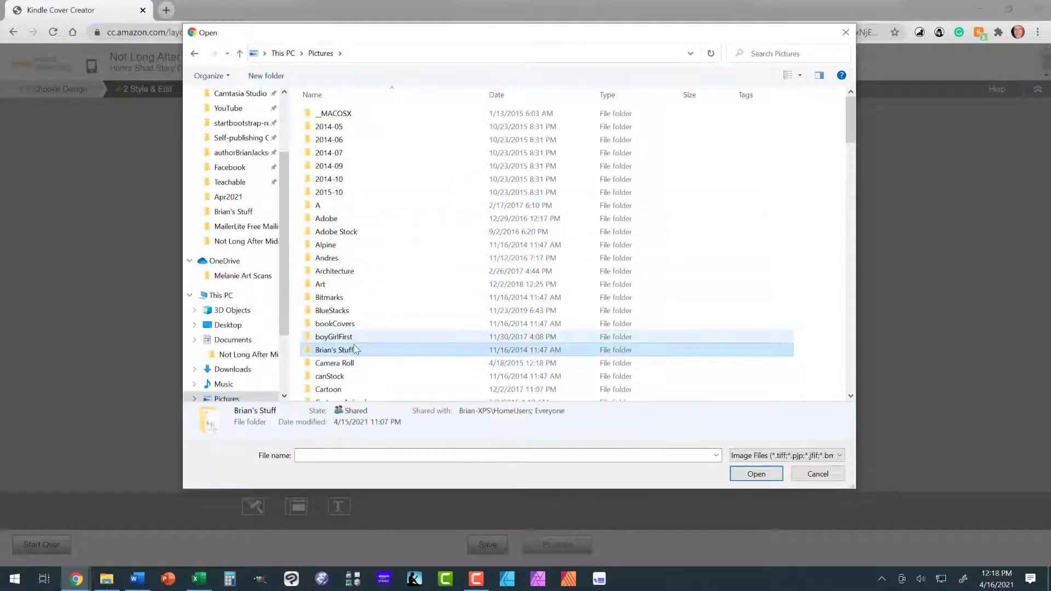
double_click(349, 349)
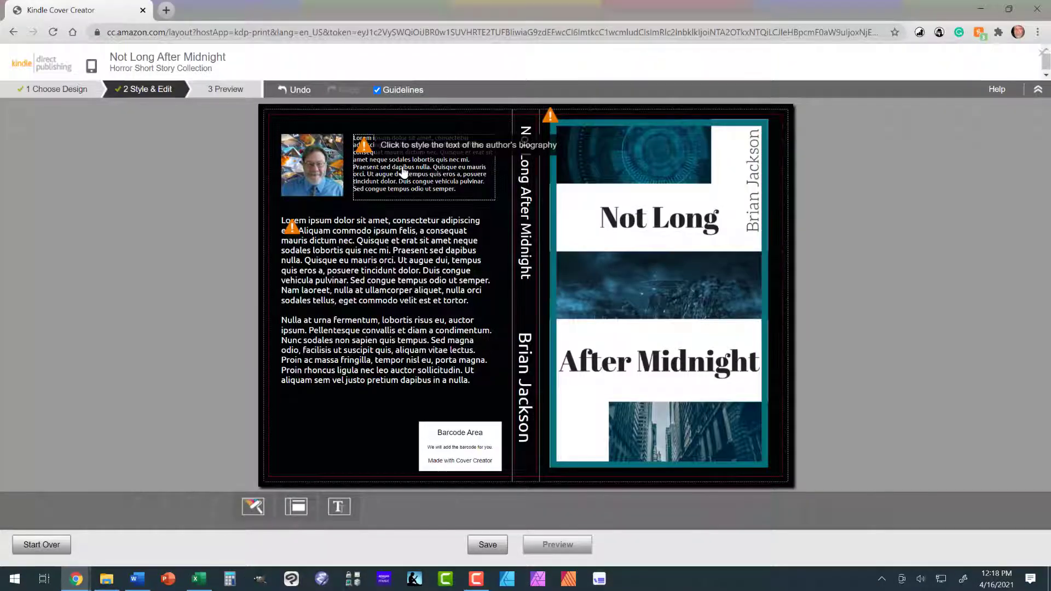
Replace the author biography placeholder text on the back cover with the author's name.
click(403, 173)
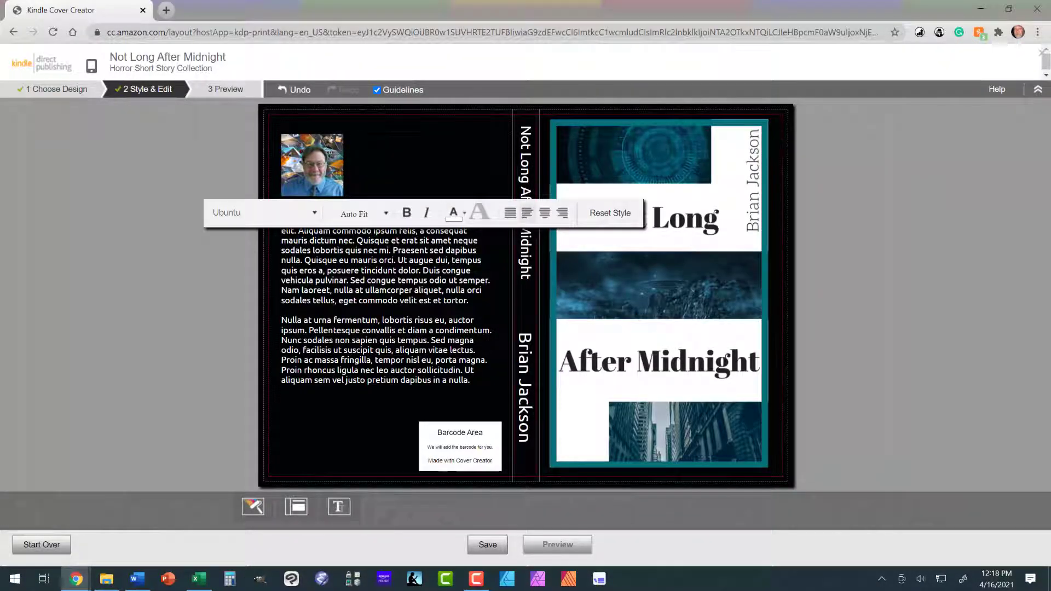
text(B)
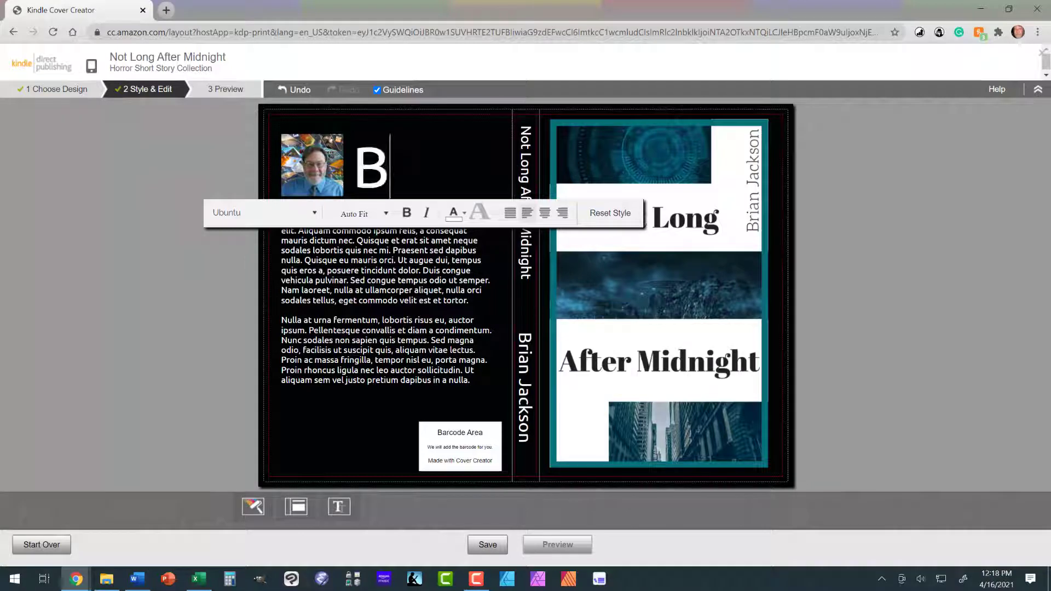
text(rian Jackson)
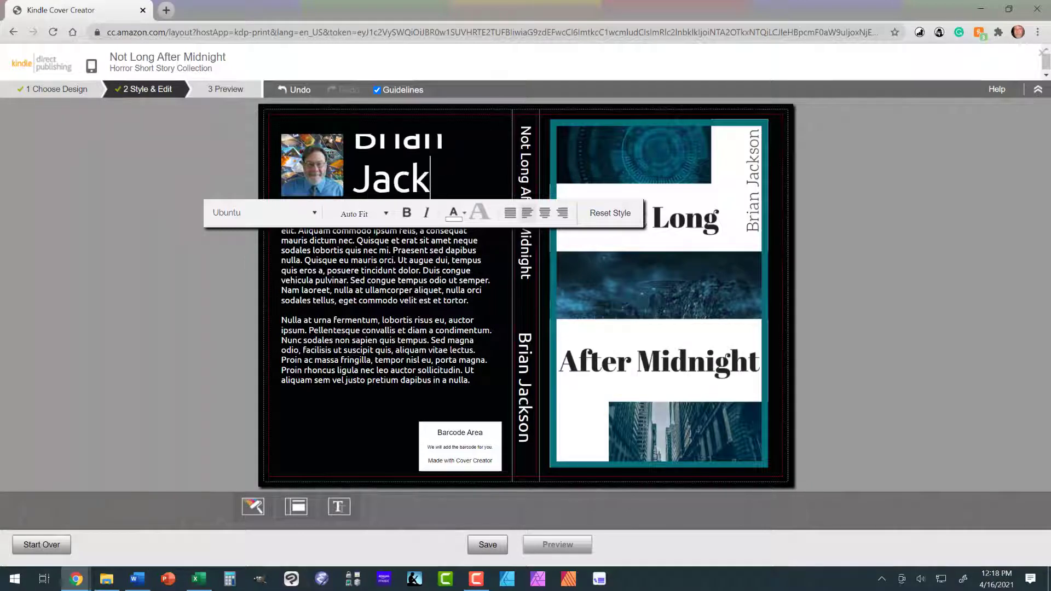
click(439, 262)
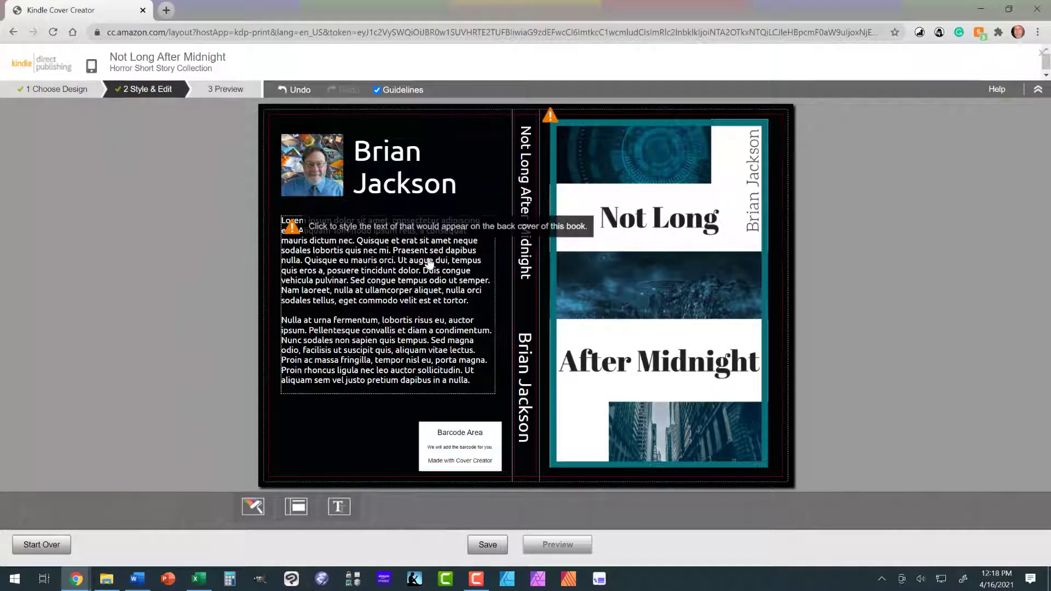
Replace the lorem ipsum placeholder text below the author photo on the back cover with "Book description".
click(295, 261)
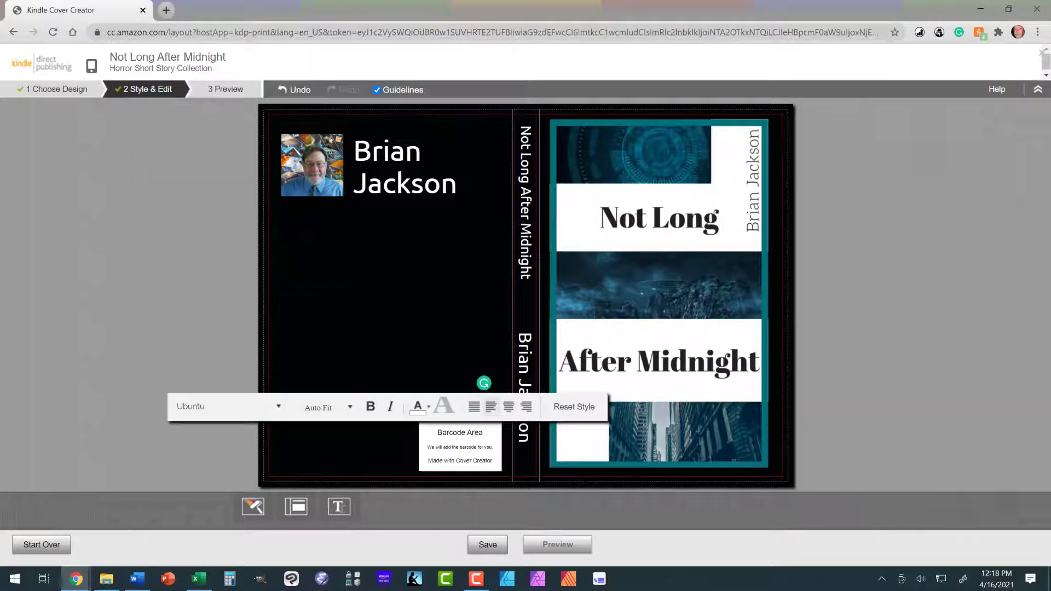
text(Bo)
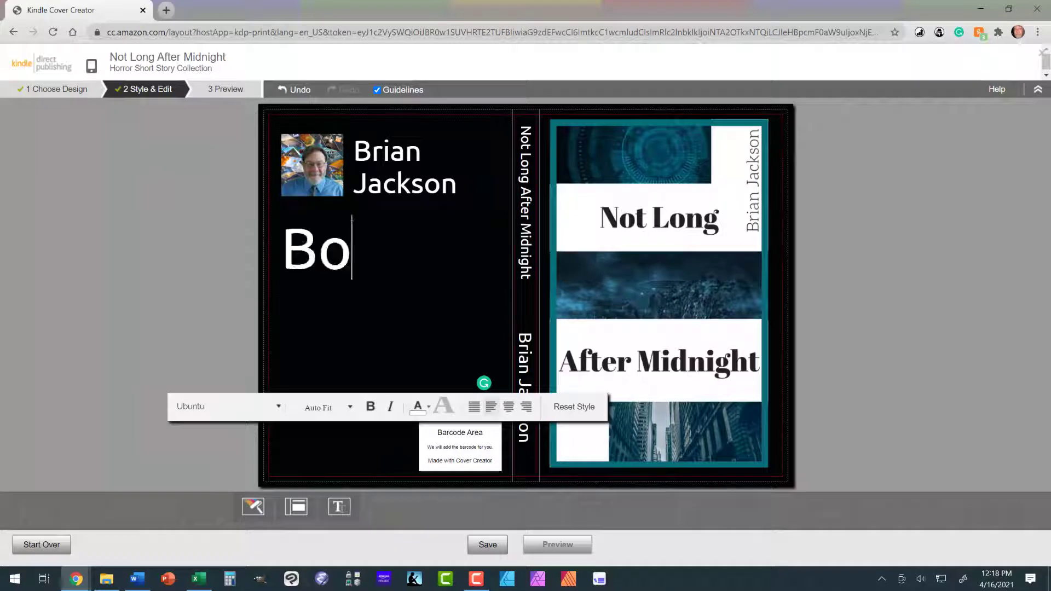
text(ok description)
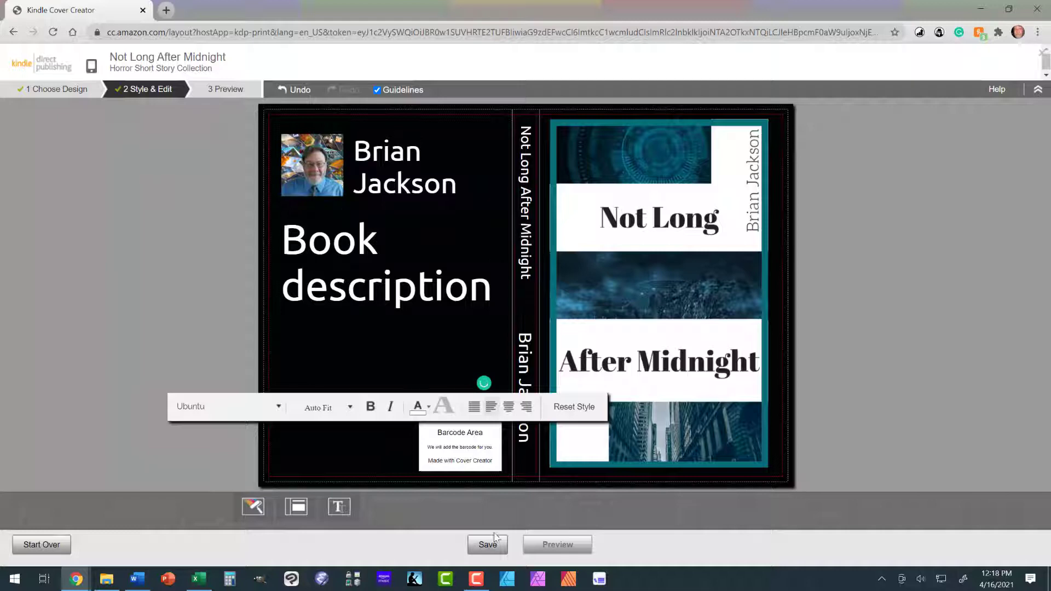
Preview the finished cover, then save and submit it to the paperback's content page.
click(544, 547)
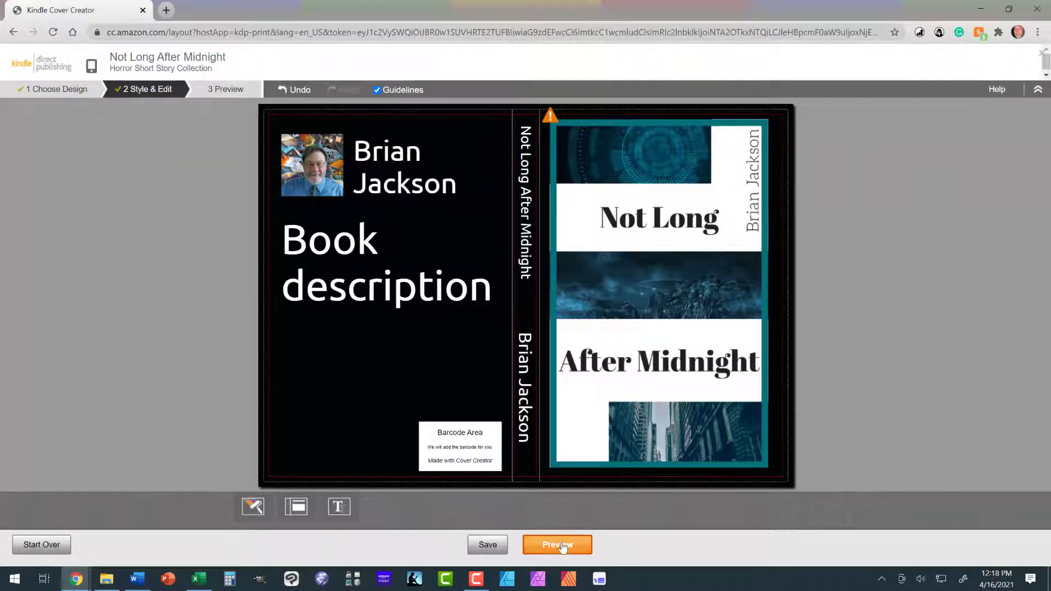
click(558, 545)
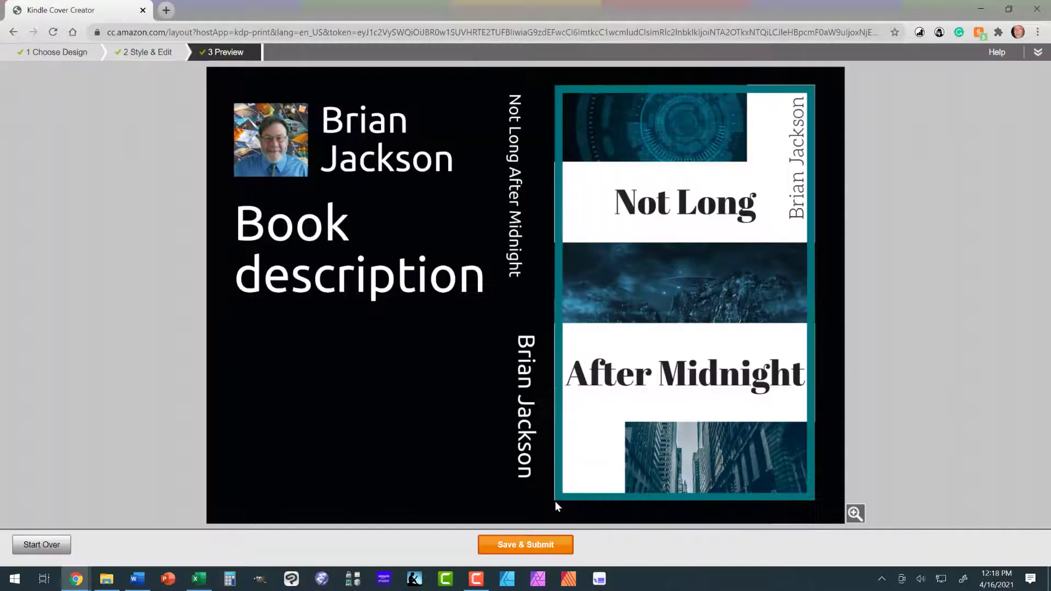
click(538, 542)
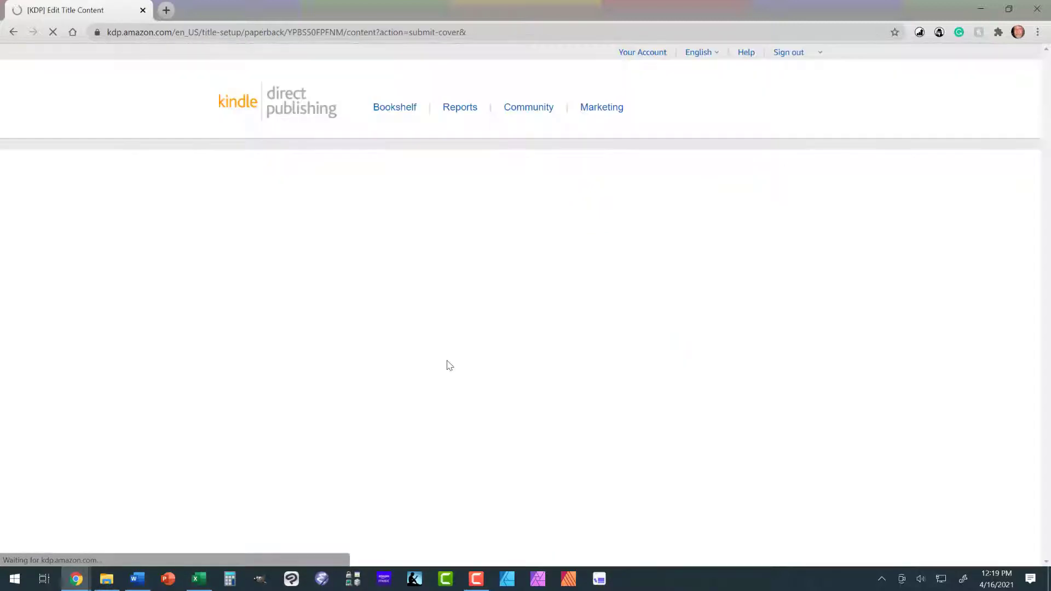
Launch the print previewer for the paperback with the uploaded manuscript and the submitted cover.
scroll(448, 450, down, 9)
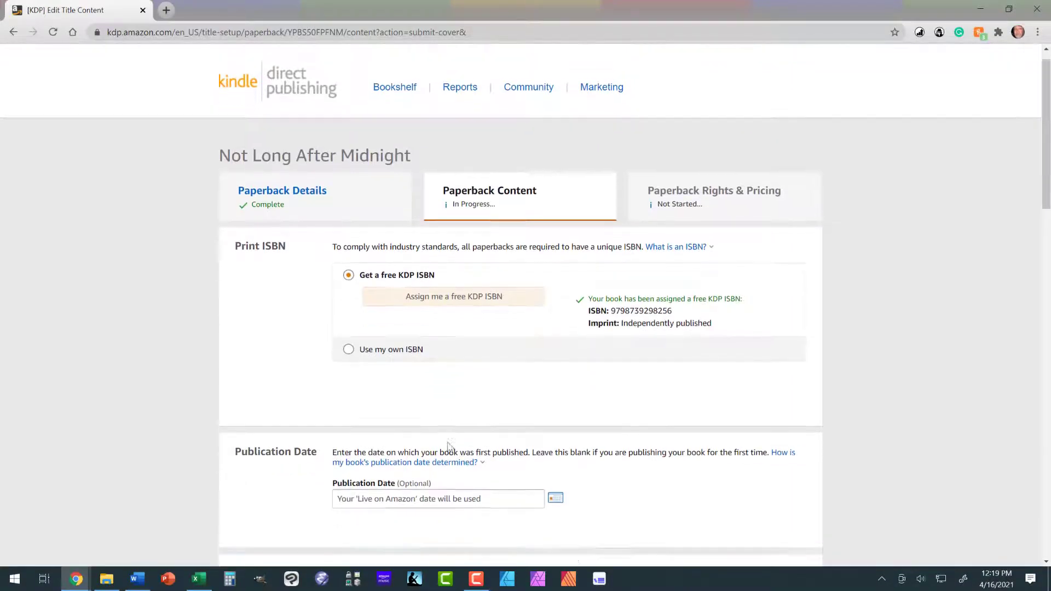
scroll(444, 432, down, 9)
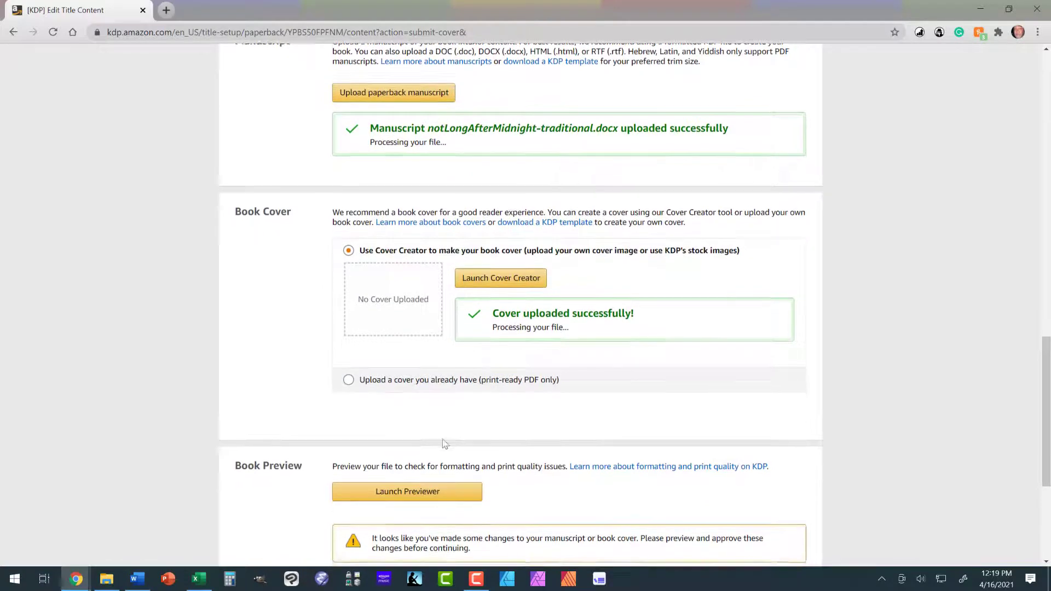
scroll(444, 441, down, 4)
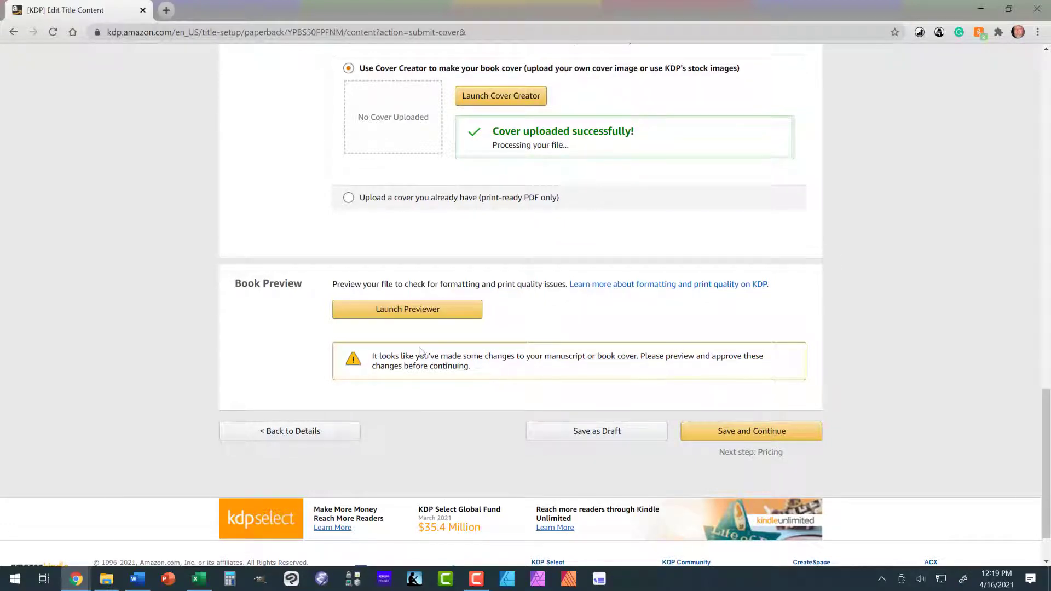
click(407, 310)
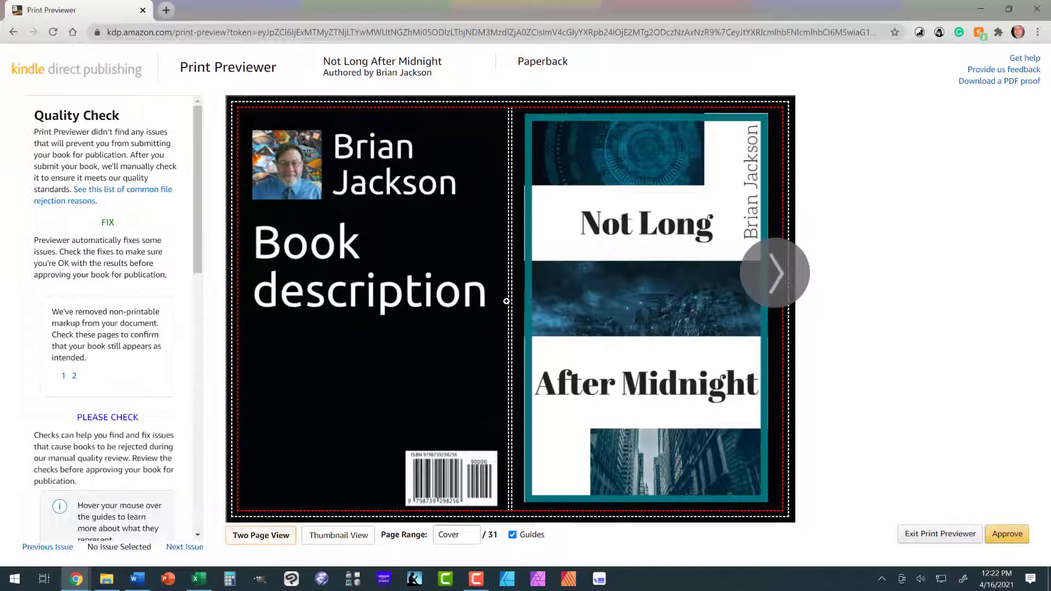
Page through the print preview from the cover to pages 12-13, examining the layout, headers and page numbers of the interior.
click(777, 274)
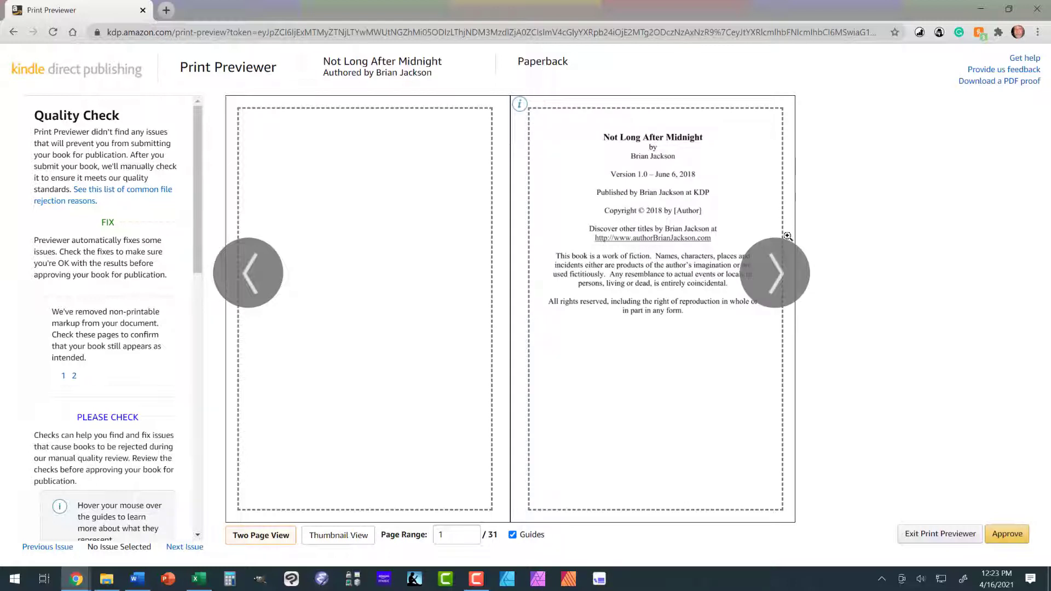
click(777, 276)
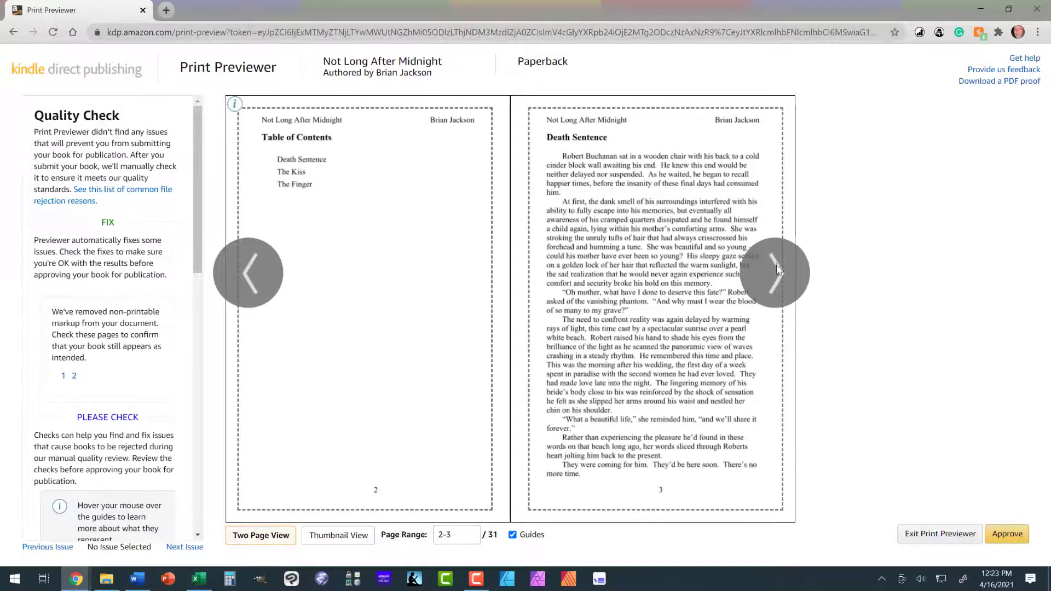
click(776, 269)
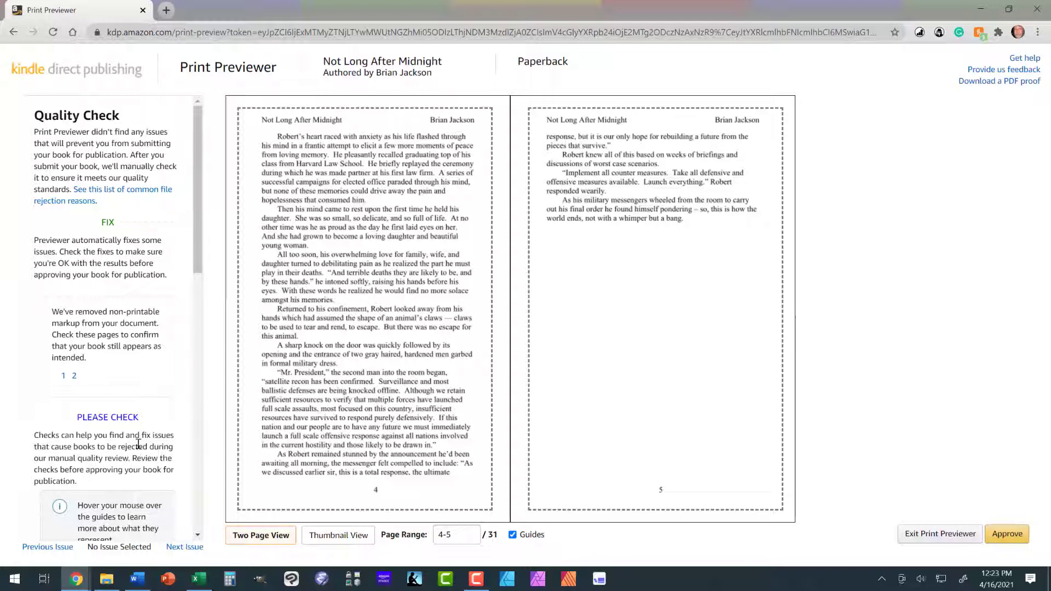
mouse_move(427, 184)
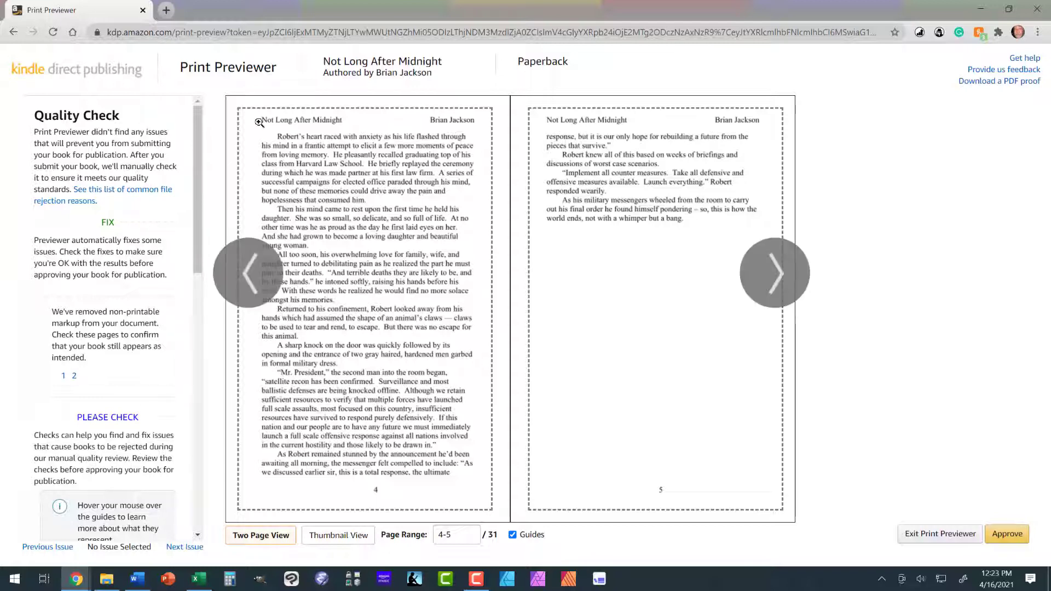
click(782, 273)
click(782, 273)
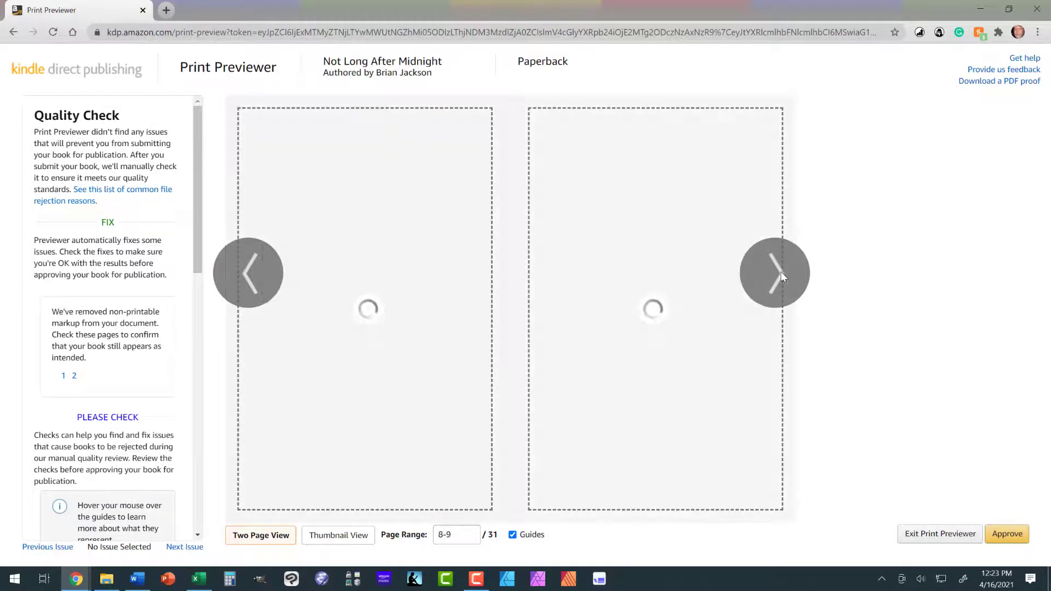
click(781, 273)
click(781, 273)
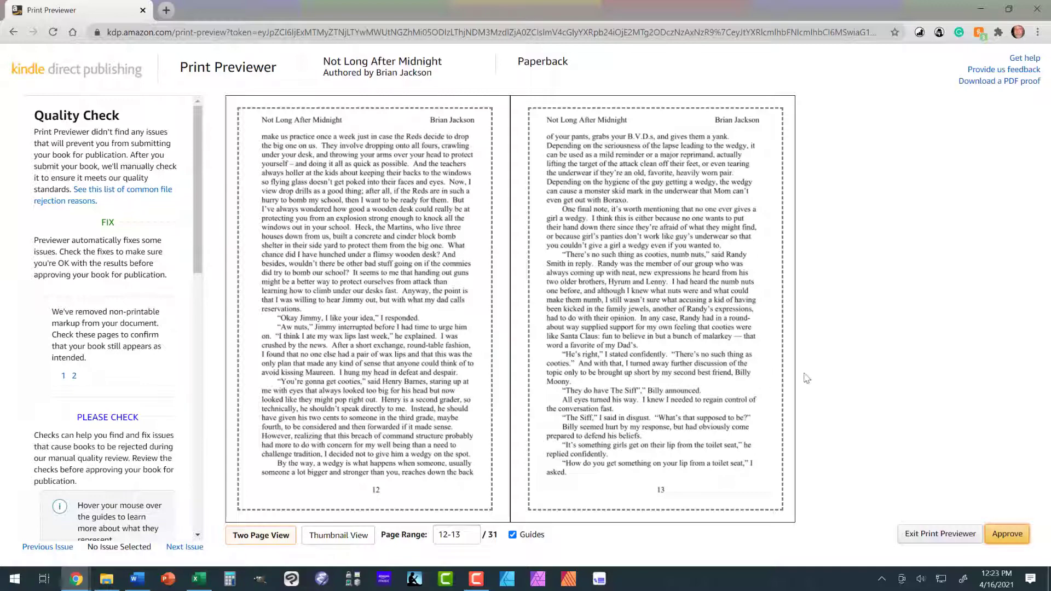
Approve the print preview, check the printing cost summary, and save the paperback content to continue to pricing.
click(1008, 534)
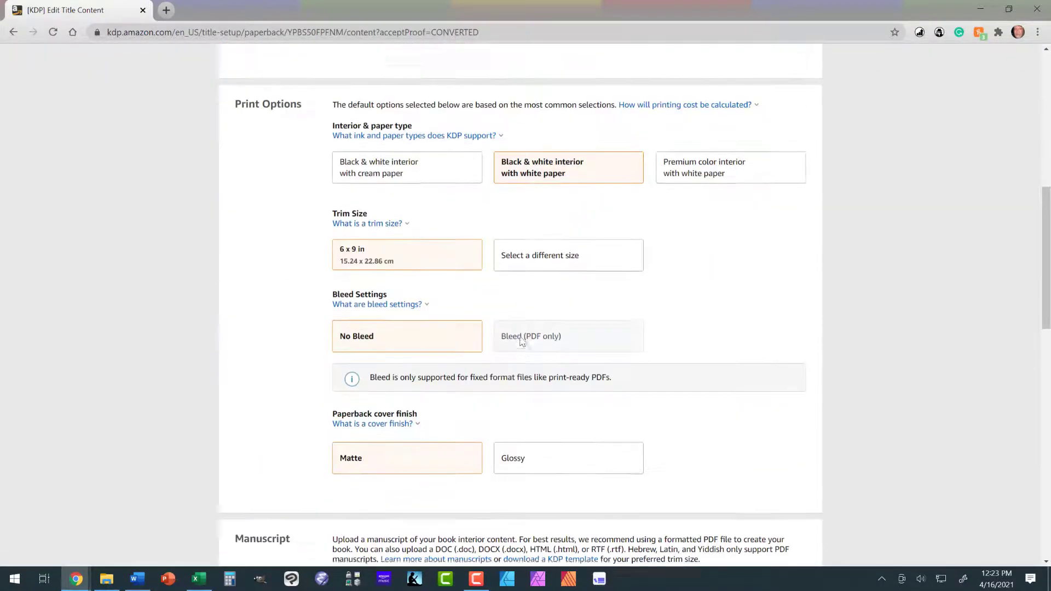
scroll(522, 344, down, 5)
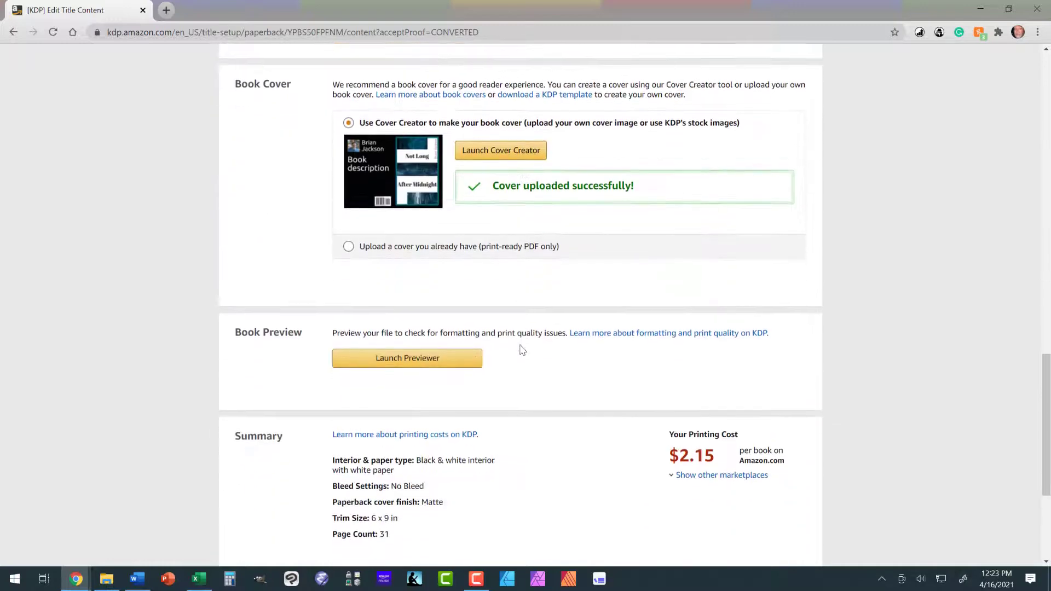
scroll(522, 351, down, 1)
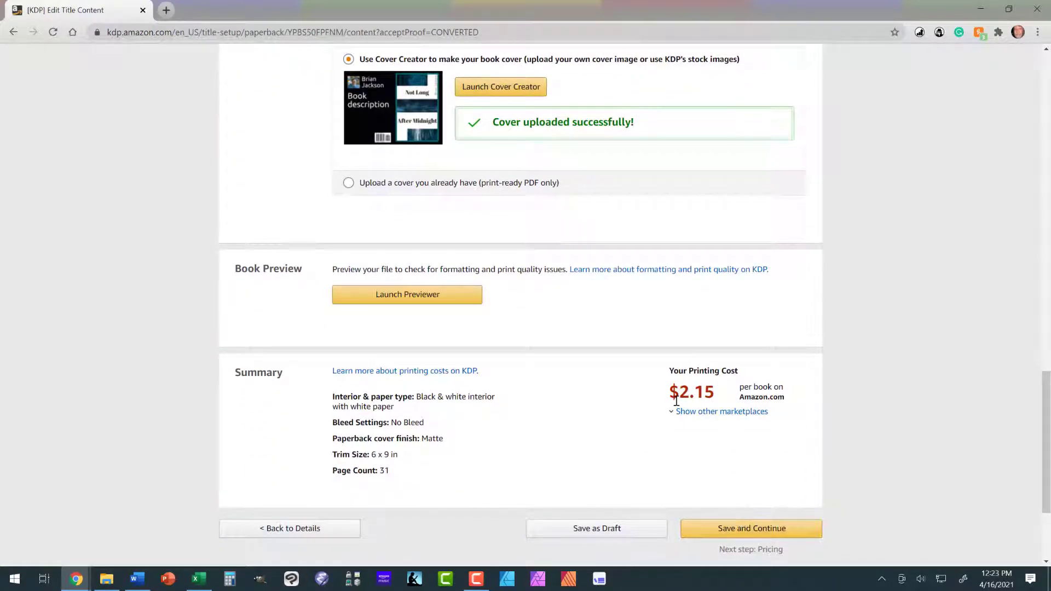
click(752, 526)
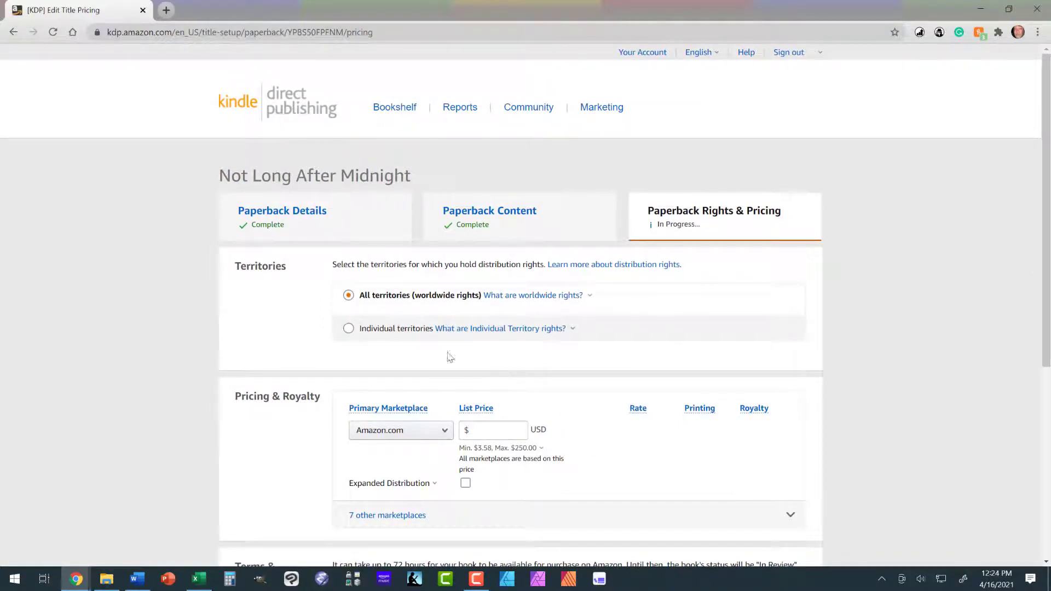
Set the Amazon.com list price to 7.99 USD and enable Expanded Distribution for the paperback.
scroll(450, 357, down, 2)
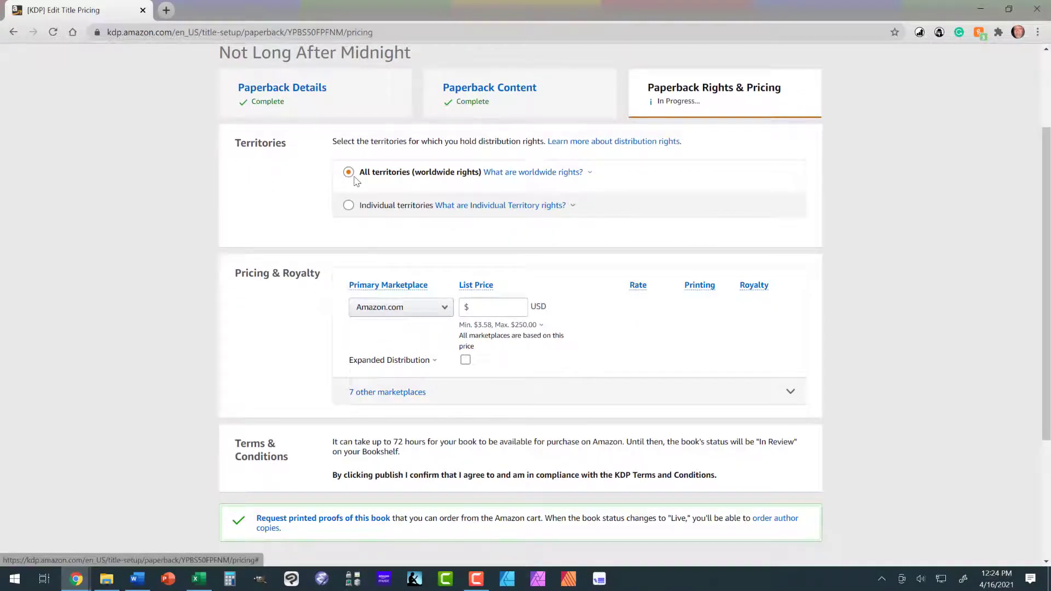
click(483, 309)
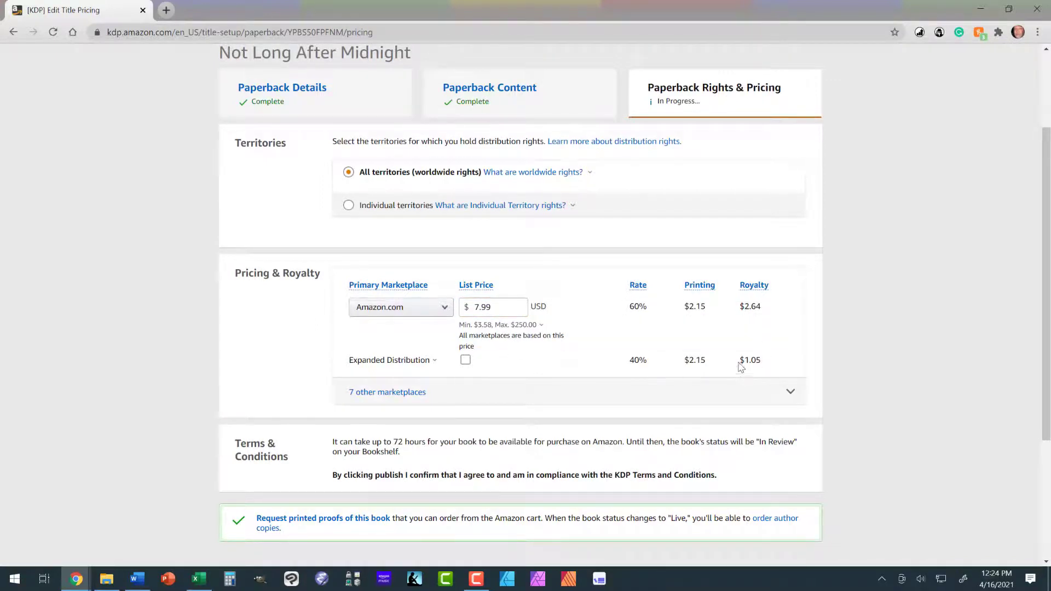
click(466, 361)
scroll(608, 400, down, 2)
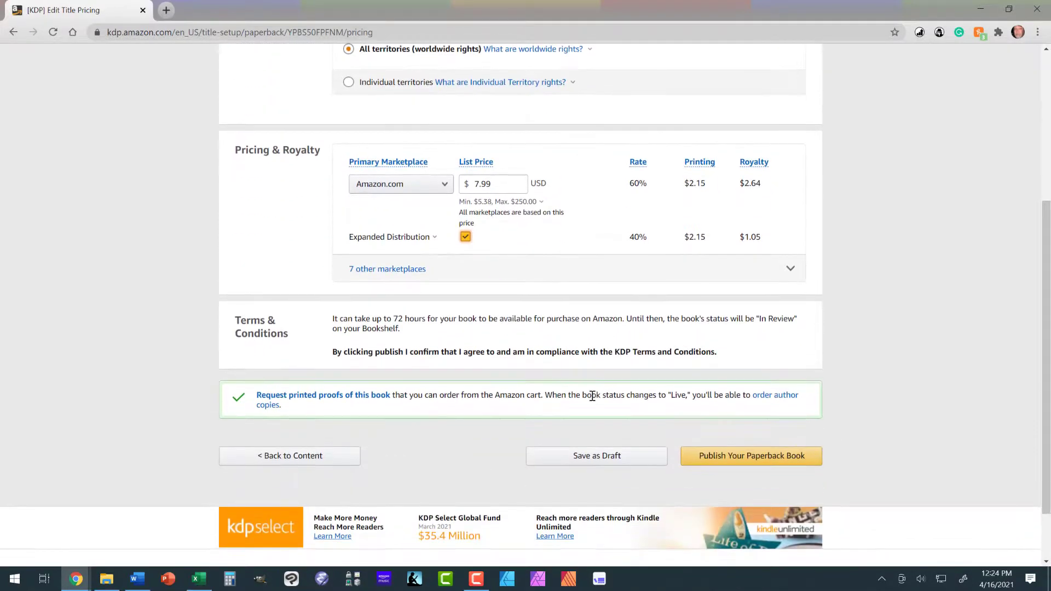